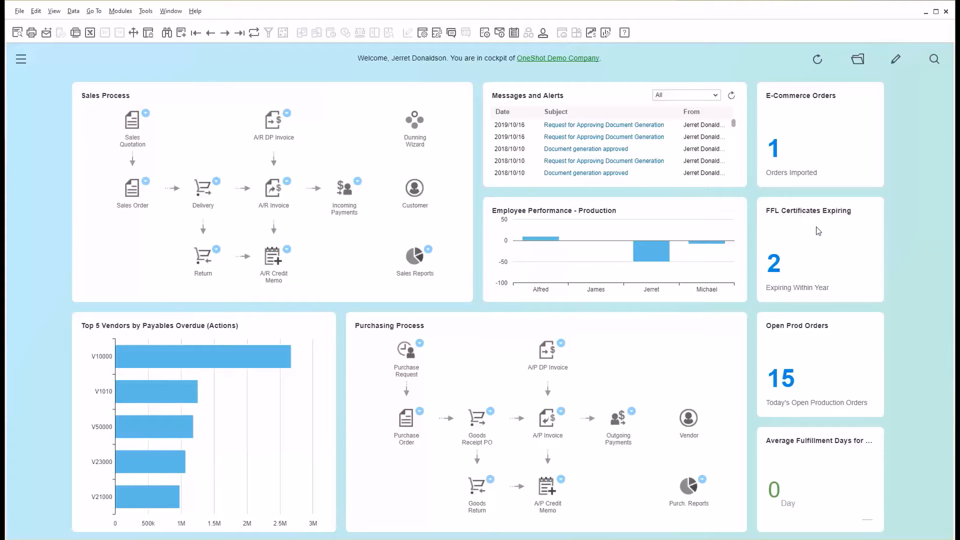
# Examine the detailed results of the FFL Certificates Expiring counter and close them.
pyautogui.click(775, 268)
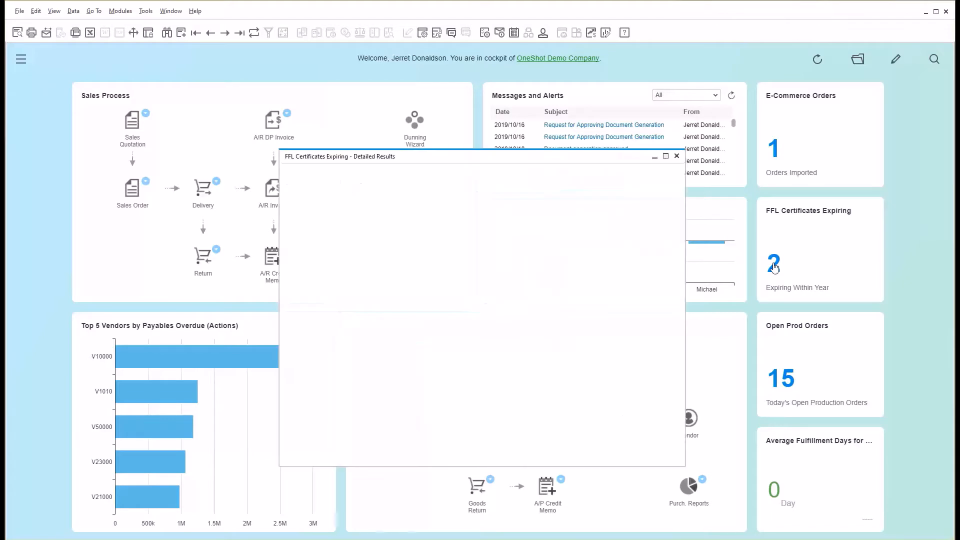
pyautogui.click(678, 157)
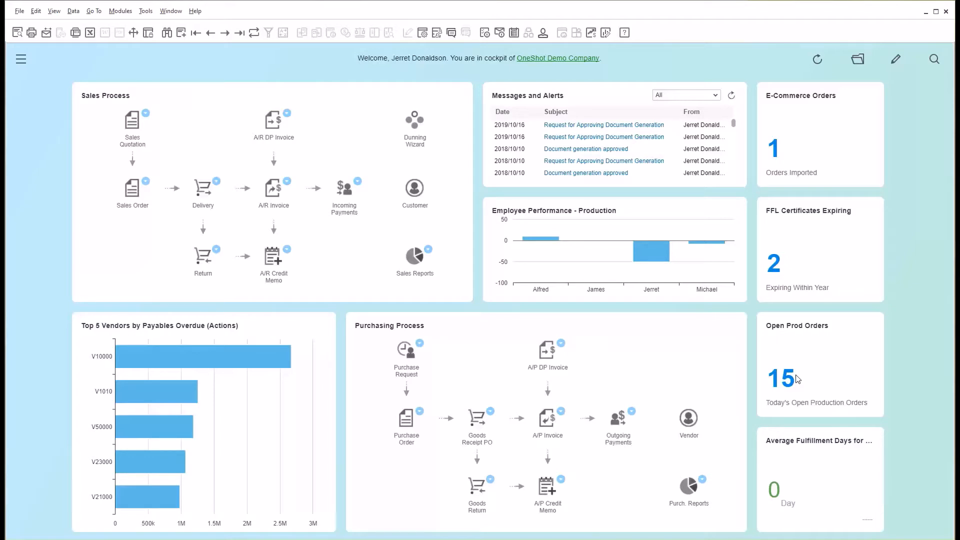
pyautogui.moveTo(814, 450)
# Search the company data for "tech" from the cockpit.
pyautogui.click(934, 60)
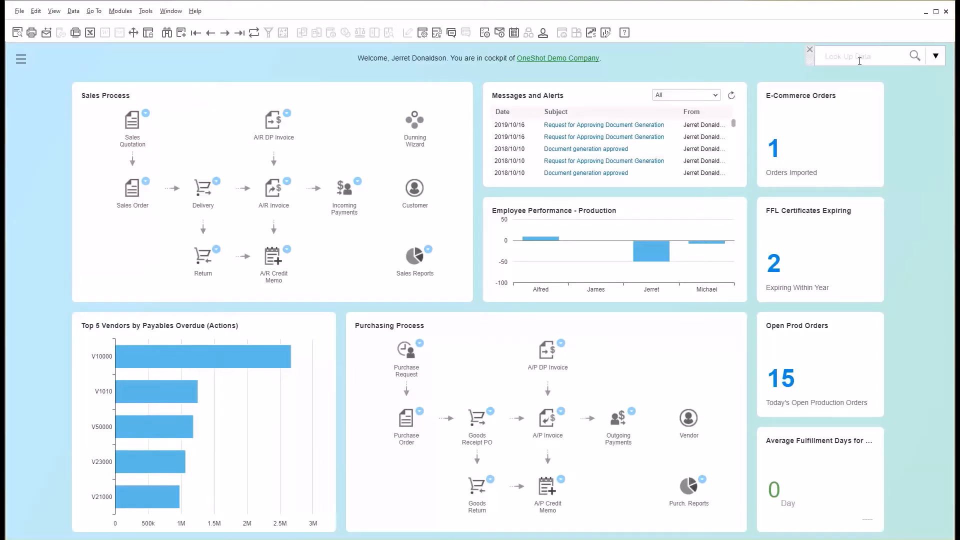
pyautogui.click(859, 61)
pyautogui.click(859, 61)
pyautogui.write('tech')
pyautogui.press('Return')
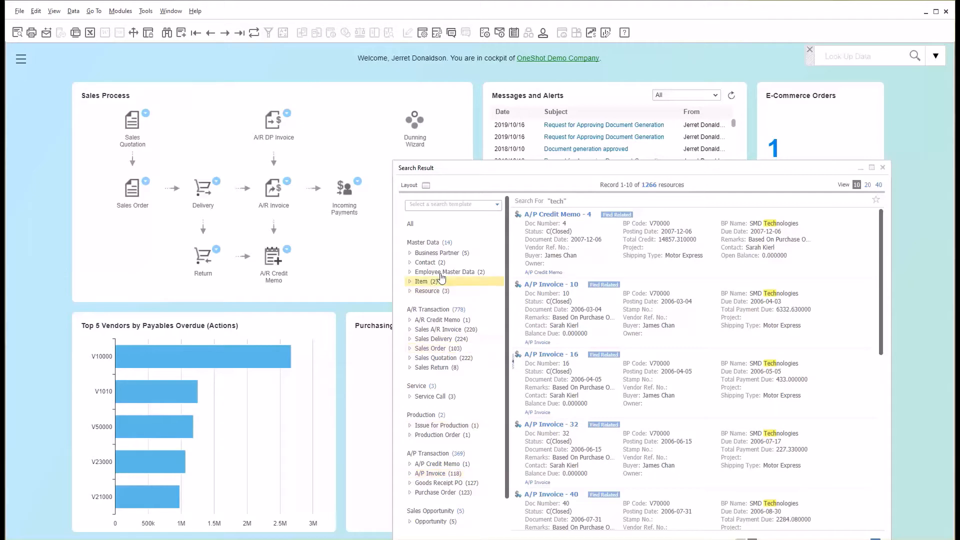
# Narrow the search results to business partners and exclude the Customer BP type.
pyautogui.click(438, 253)
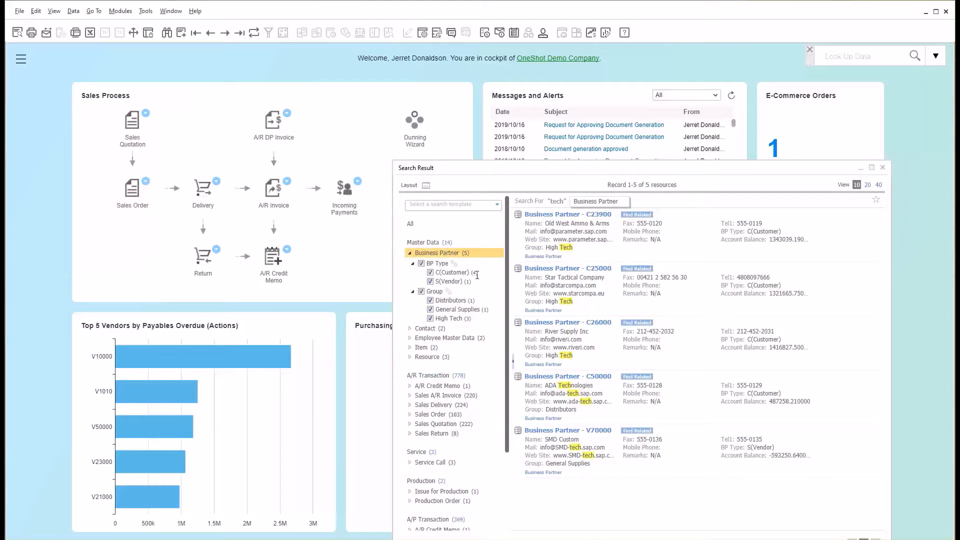
pyautogui.click(431, 273)
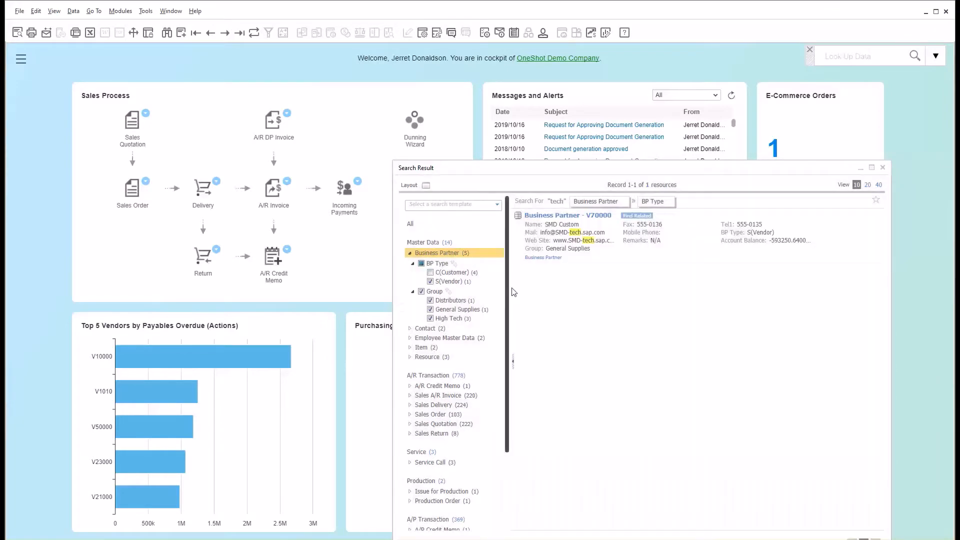
pyautogui.moveTo(569, 233)
# Show only the Purchase Order search results, and close the results and the data search.
pyautogui.moveTo(508, 329); pyautogui.dragTo(508, 406)
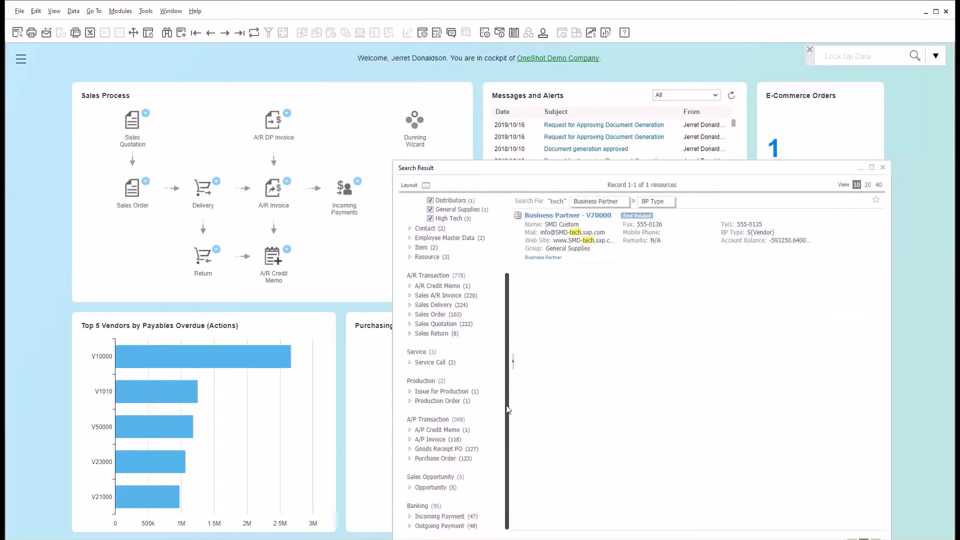
pyautogui.click(441, 459)
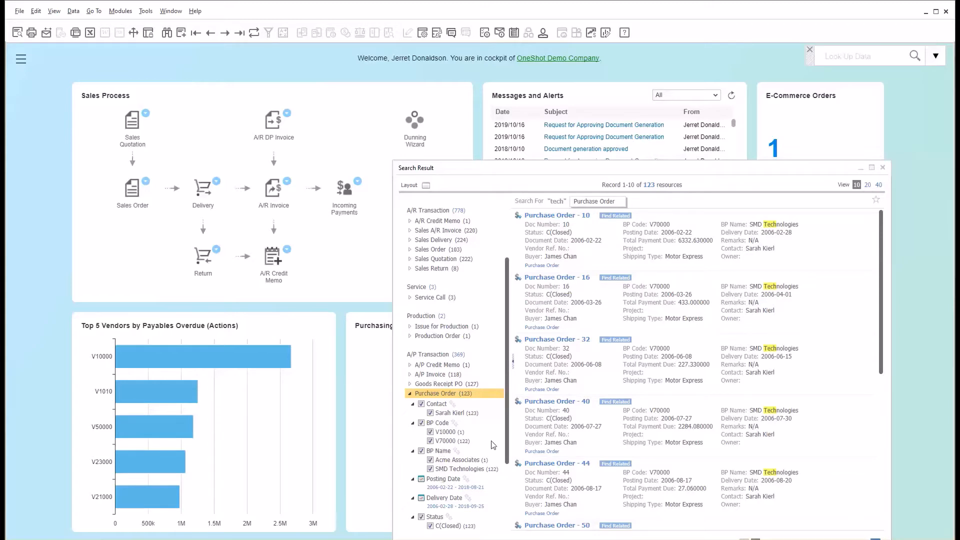
pyautogui.click(883, 167)
pyautogui.click(810, 50)
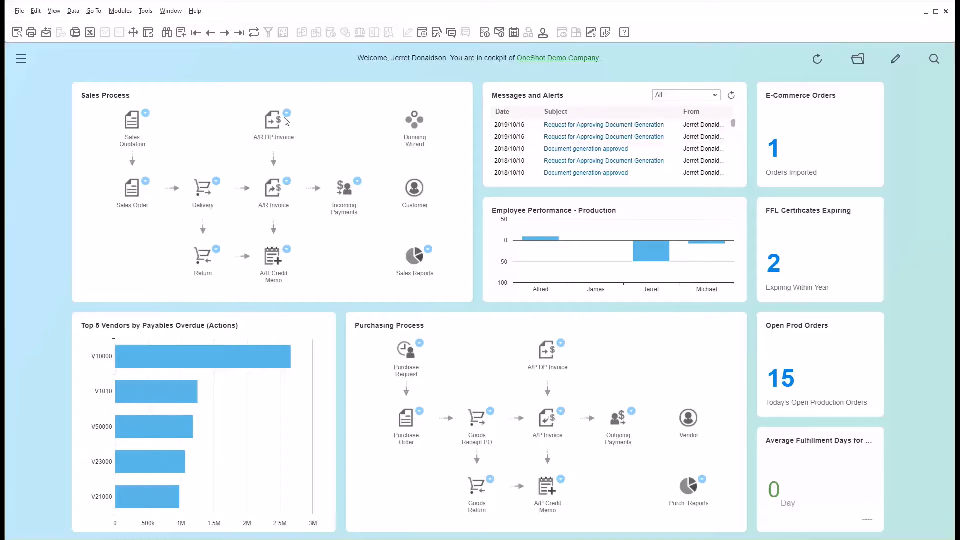
# Open an Excel interactive analysis from the modules menu and chart Gross Profit (SC) by Business Partner Group Name.
pyautogui.click(20, 60)
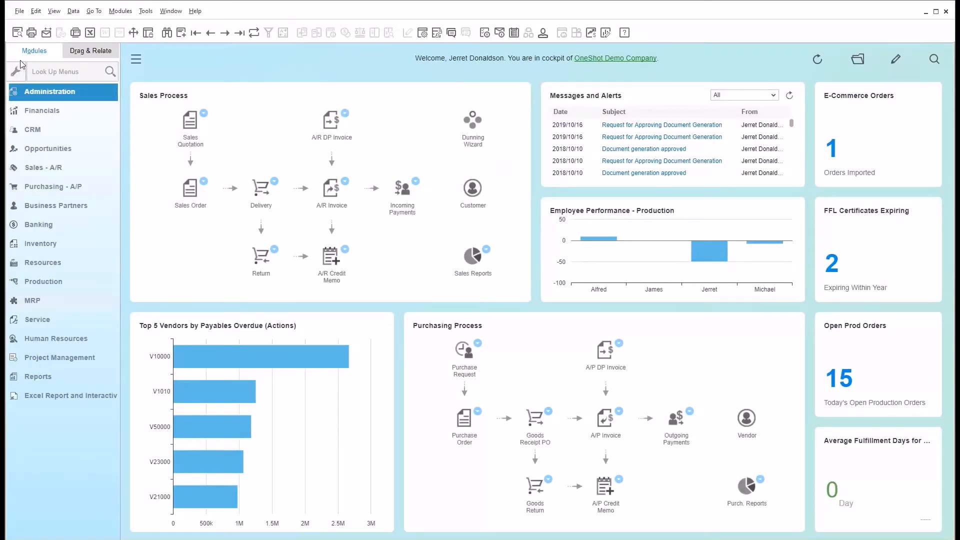
pyautogui.click(49, 396)
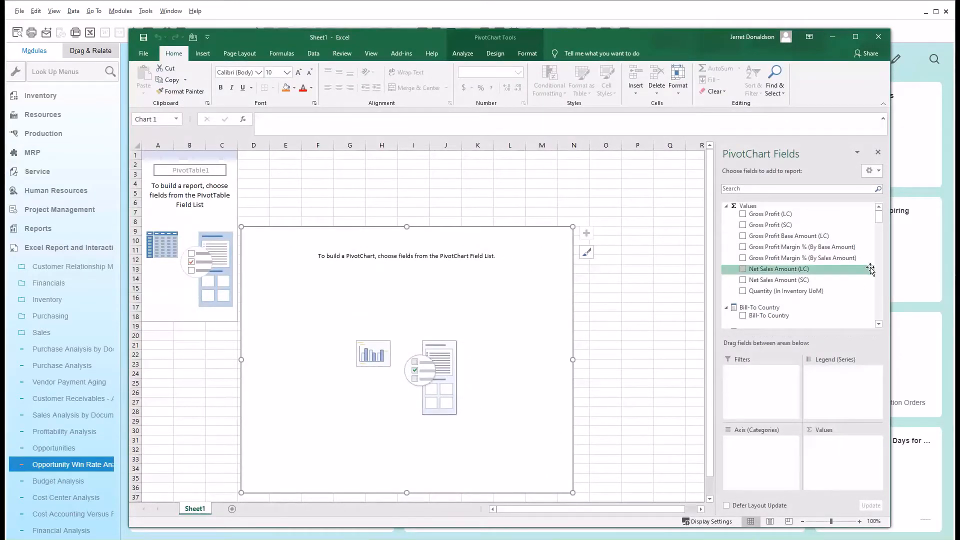
pyautogui.moveTo(881, 220)
pyautogui.mouseDown()
pyautogui.moveTo(880, 310)
pyautogui.moveTo(881, 223)
pyautogui.mouseUp()
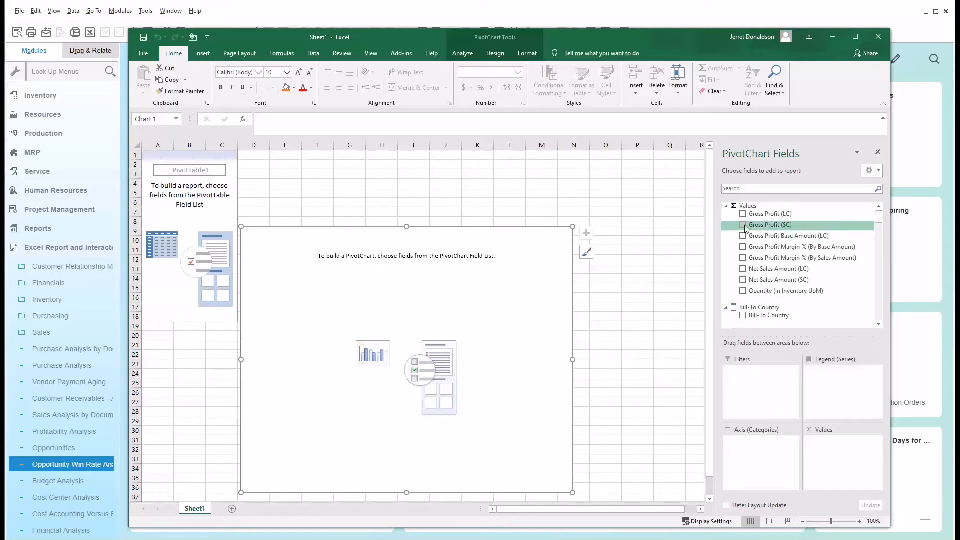
pyautogui.click(815, 226)
pyautogui.moveTo(881, 219); pyautogui.dragTo(885, 240)
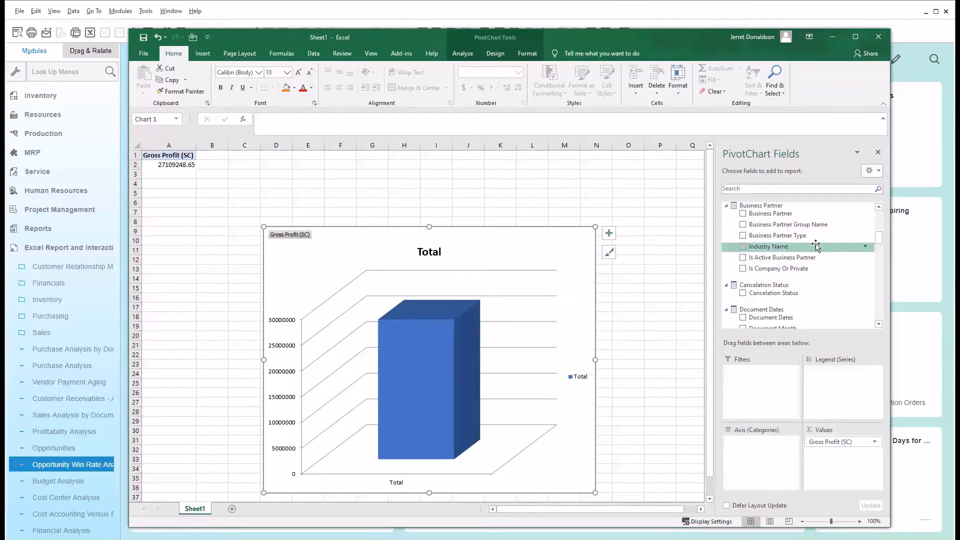
pyautogui.click(743, 225)
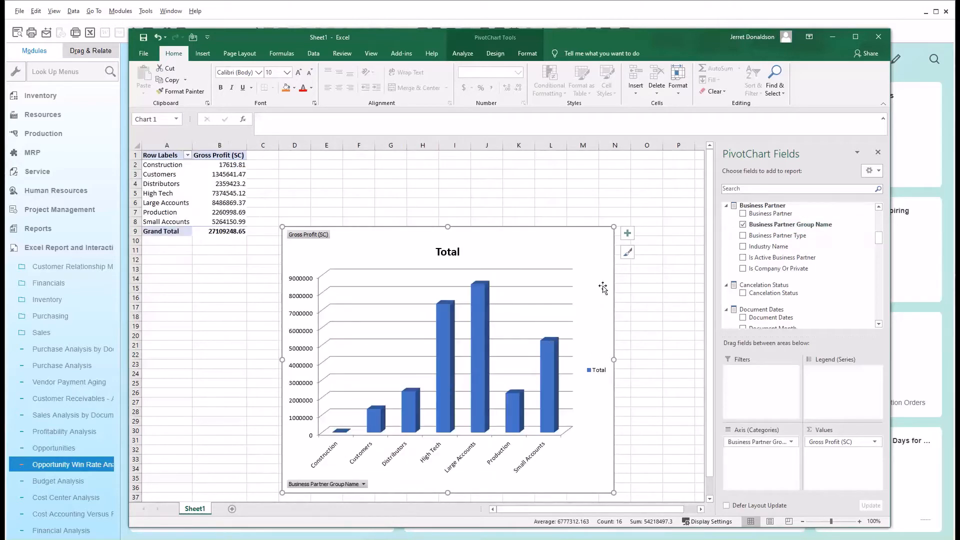
# Apply the dark-background style to the pivot chart and close the workbook without saving.
pyautogui.click(632, 254)
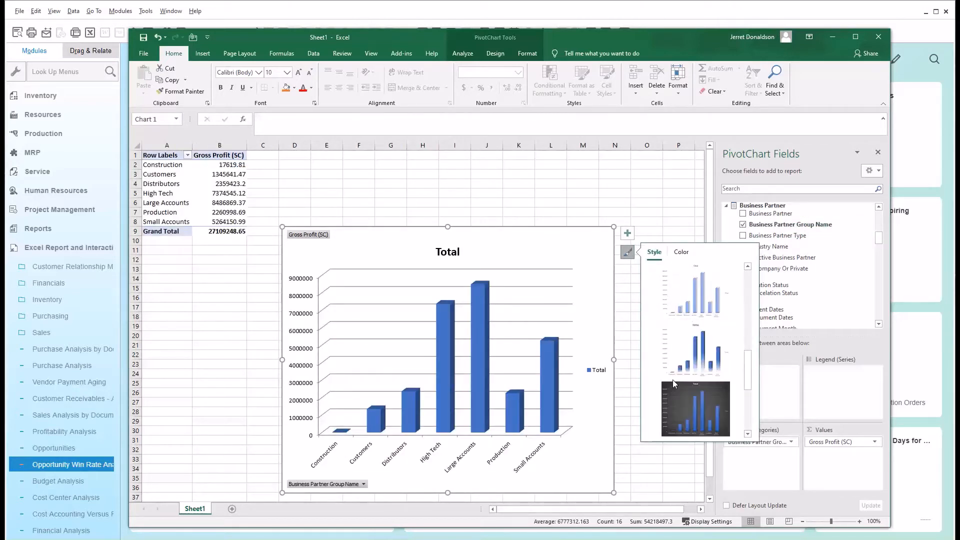
pyautogui.click(682, 408)
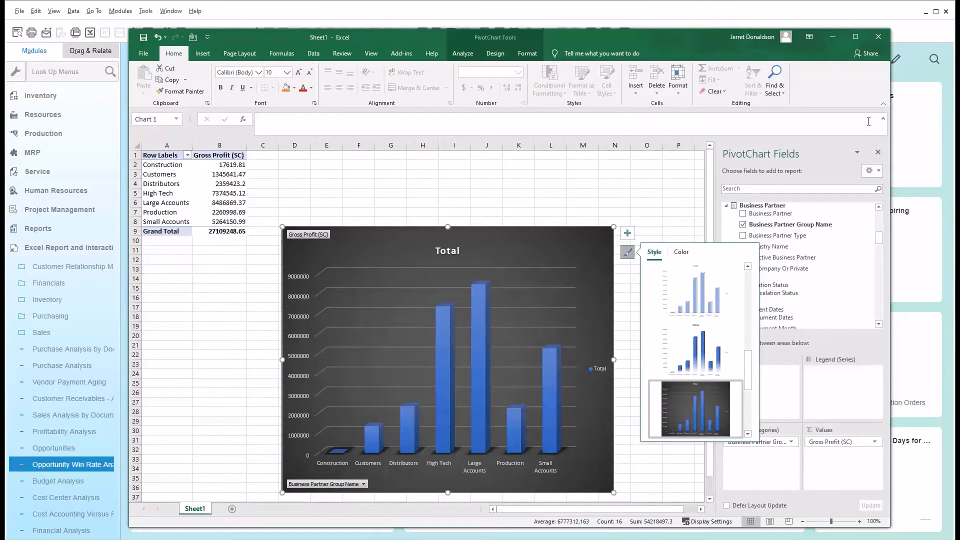
pyautogui.click(879, 39)
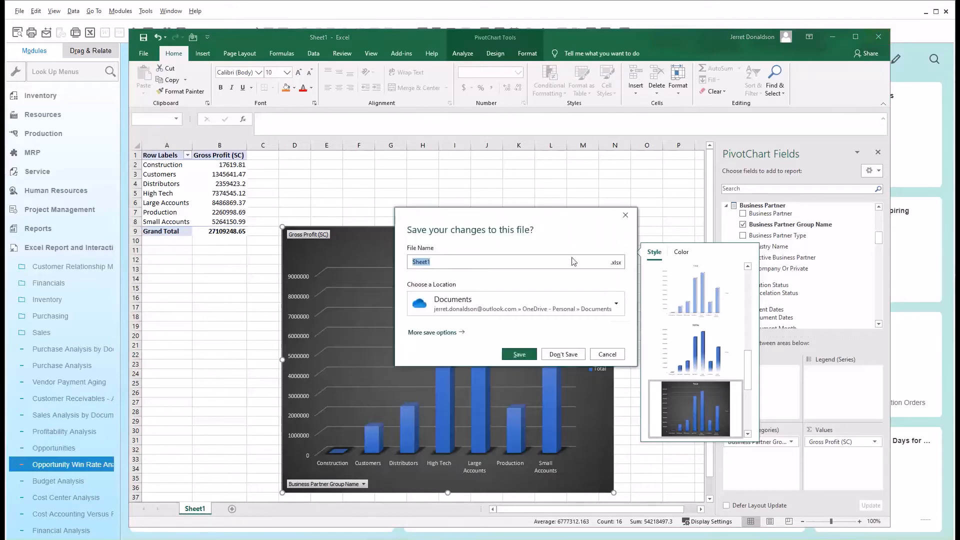
pyautogui.click(560, 355)
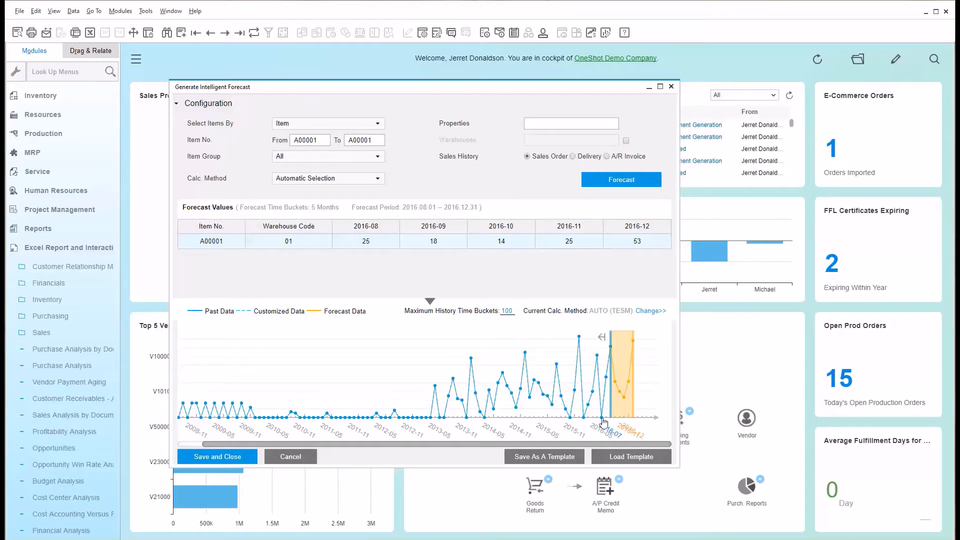
# Lower the 2015-12 past quantity of item A00001 in the forecast chart, and close the forecast without saving.
pyautogui.moveTo(580, 342)
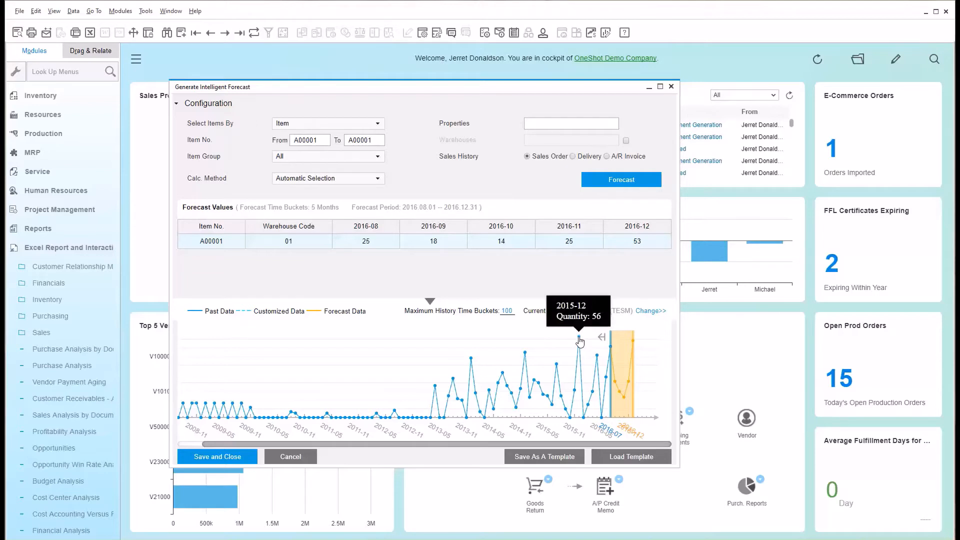
pyautogui.moveTo(580, 342); pyautogui.dragTo(584, 371)
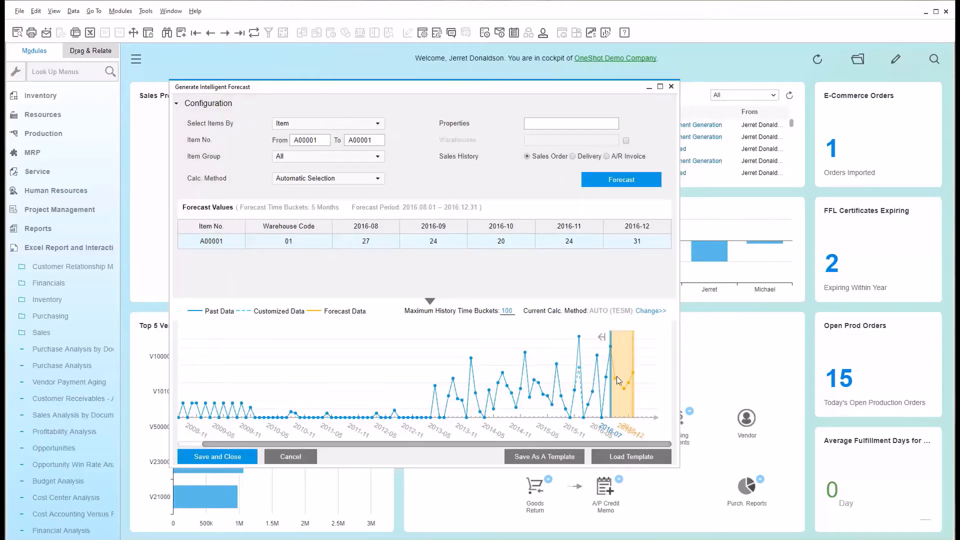
pyautogui.moveTo(635, 383)
pyautogui.click(671, 87)
# Collapse the Excel reports group, hide the modules menu, and open the last sales order on record.
pyautogui.click(94, 250)
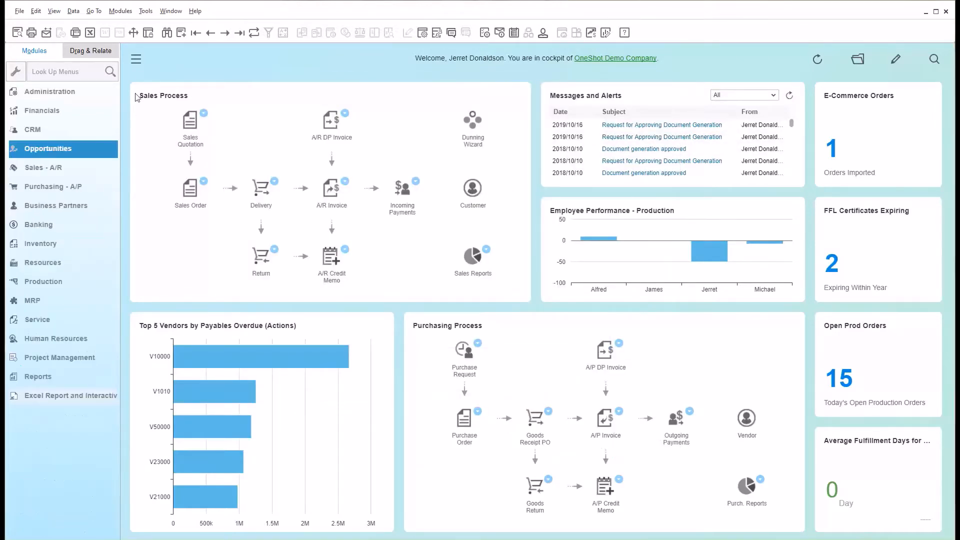
pyautogui.click(136, 59)
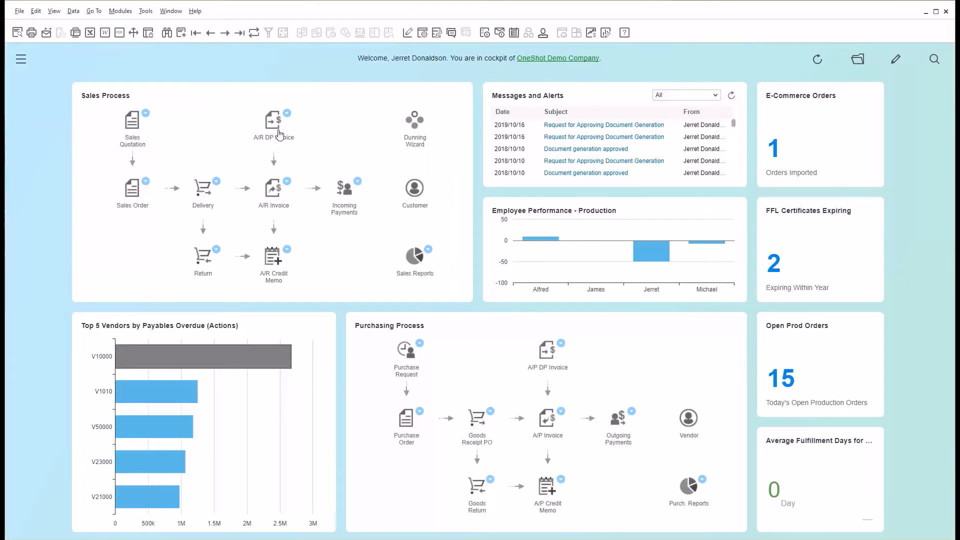
pyautogui.click(134, 184)
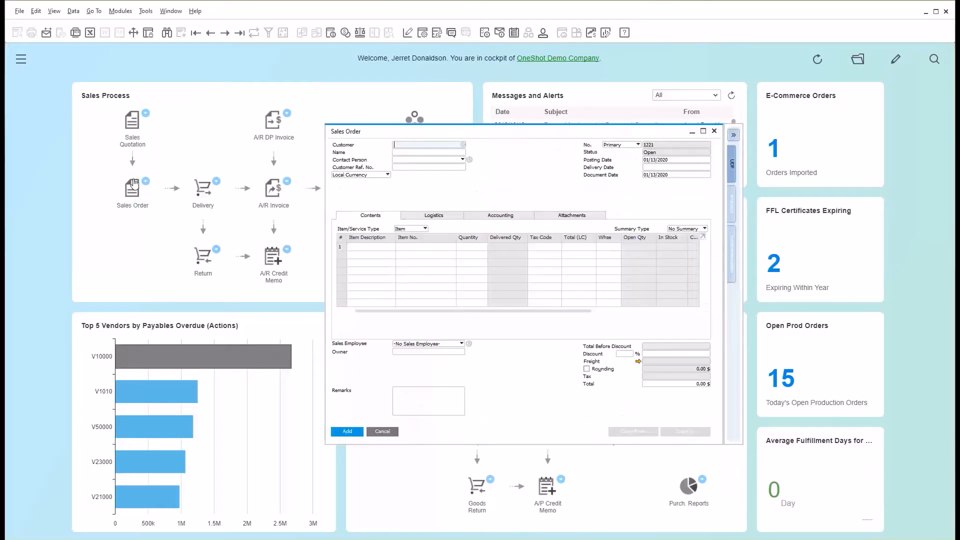
pyautogui.click(240, 33)
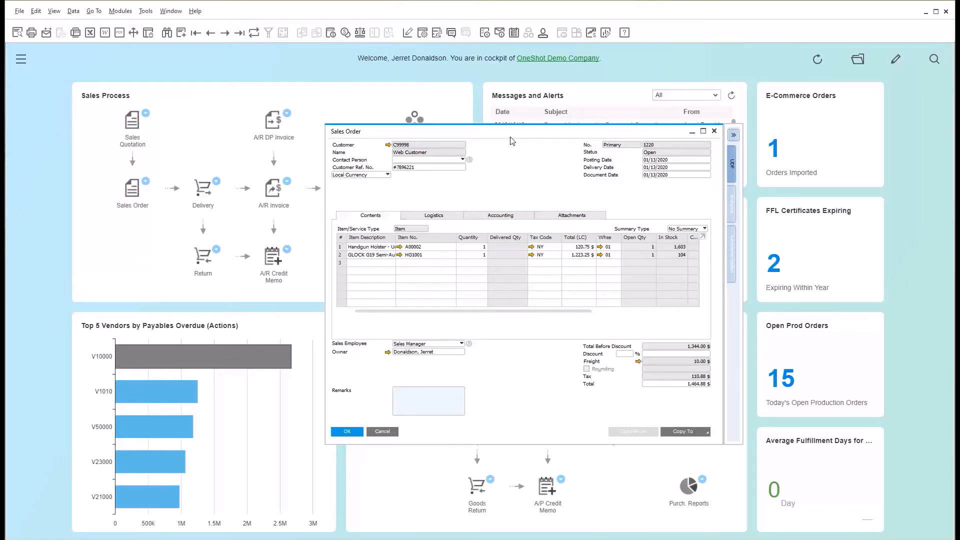
pyautogui.moveTo(512, 141); pyautogui.dragTo(361, 150)
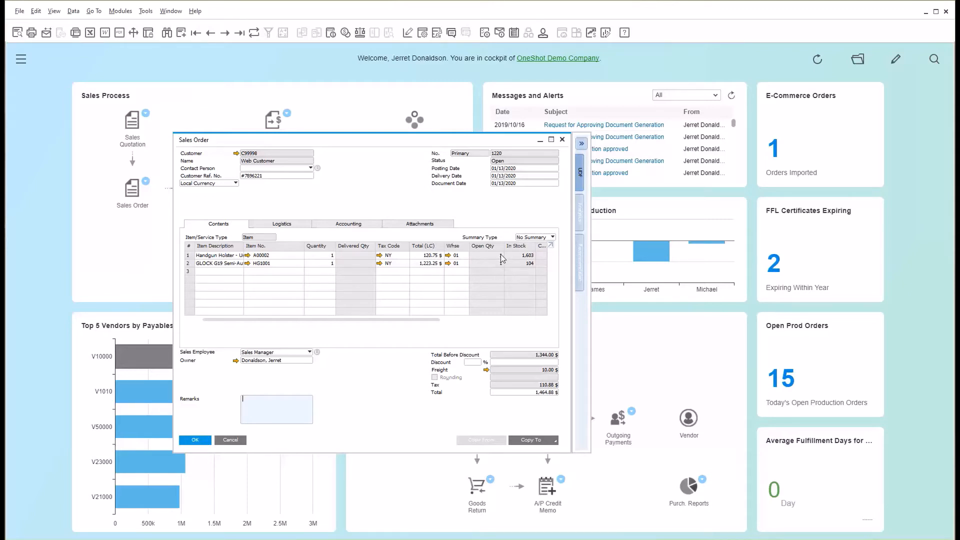
pyautogui.moveTo(425, 320); pyautogui.dragTo(321, 333)
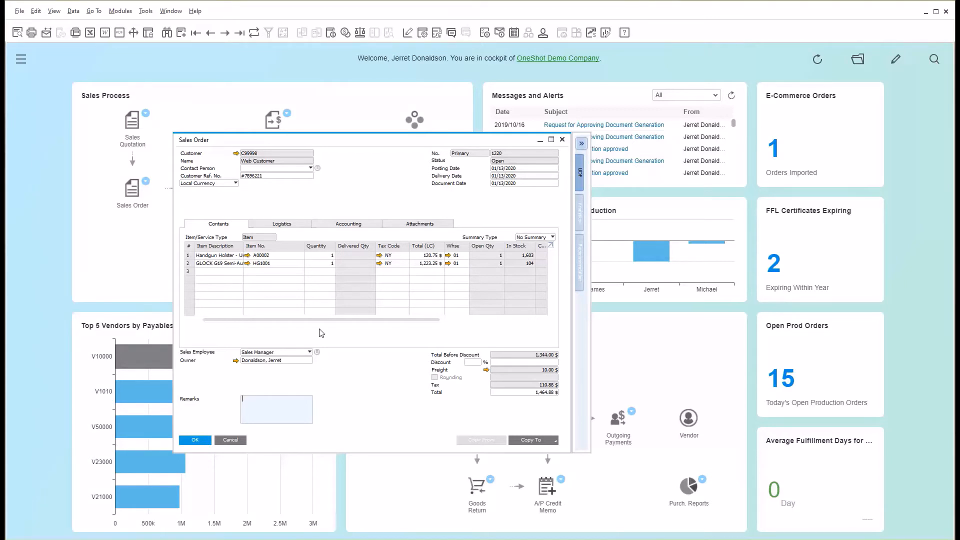
# Copy the sales order to a delivery and start adding it, accepting that it cannot be changed.
pyautogui.click(536, 442)
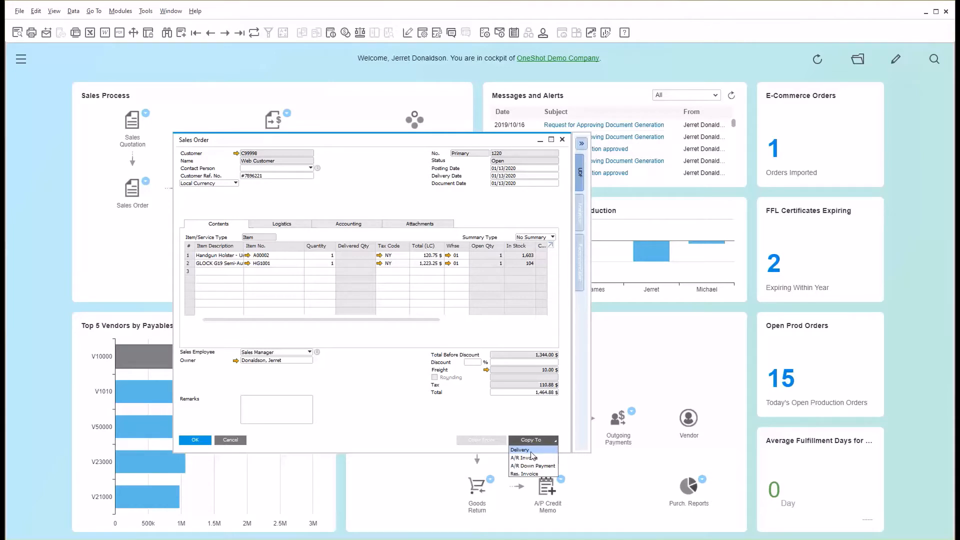
pyautogui.click(532, 457)
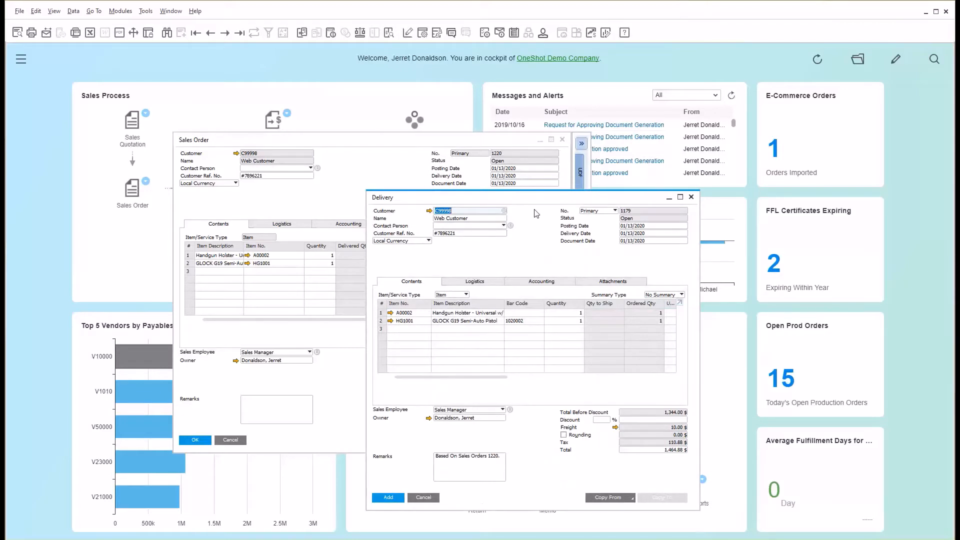
pyautogui.moveTo(538, 204); pyautogui.dragTo(452, 175)
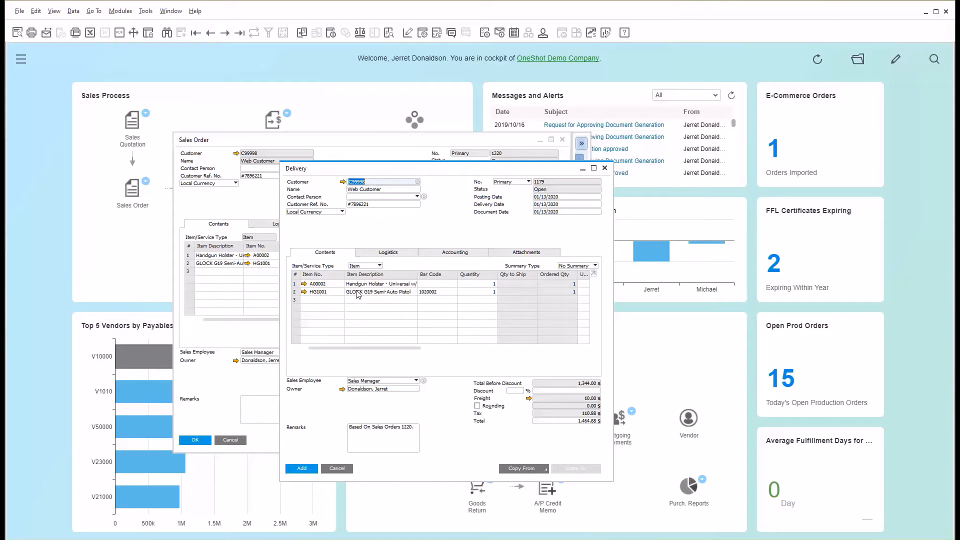
pyautogui.click(303, 469)
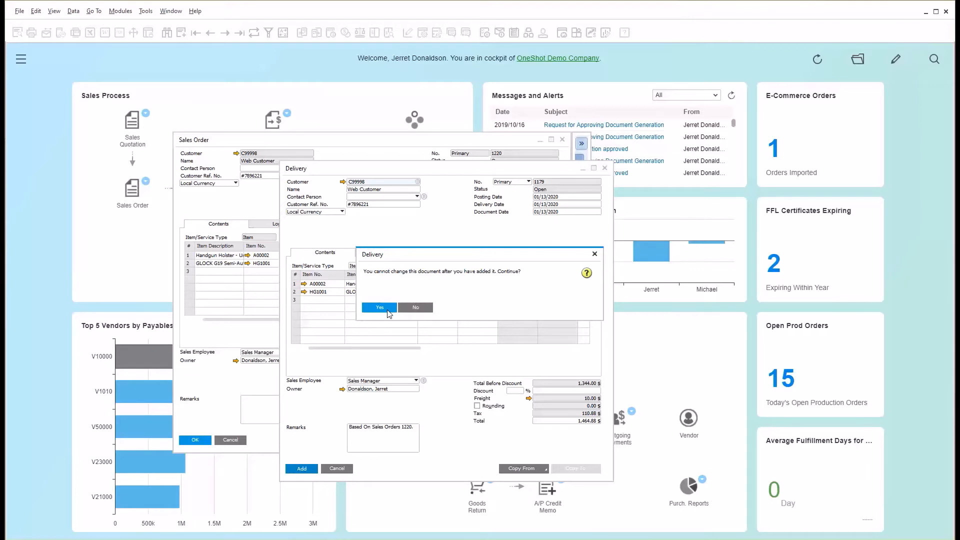
pyautogui.click(379, 308)
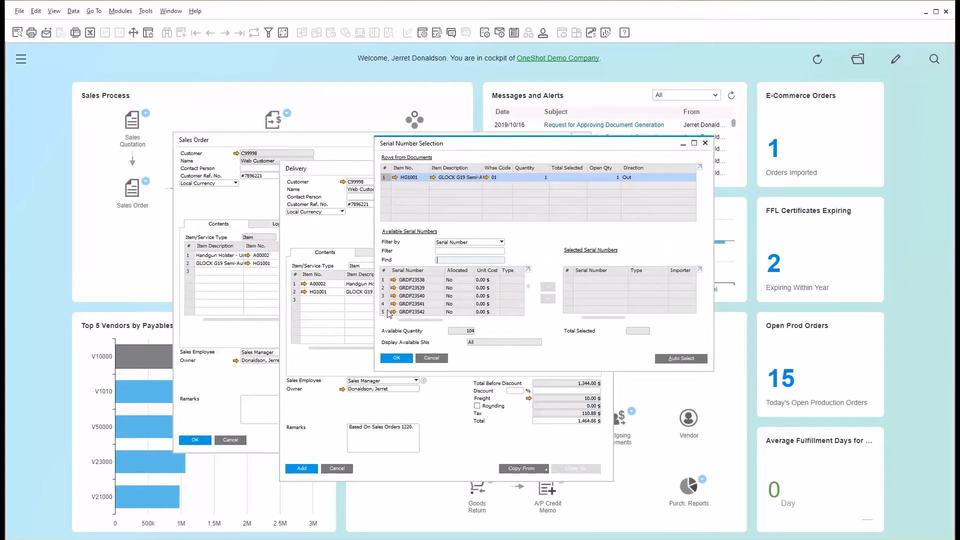
# Assign serial number GRDF23572 to item HG1001 and update the selection for the delivery.
pyautogui.moveTo(472, 145); pyautogui.dragTo(406, 231)
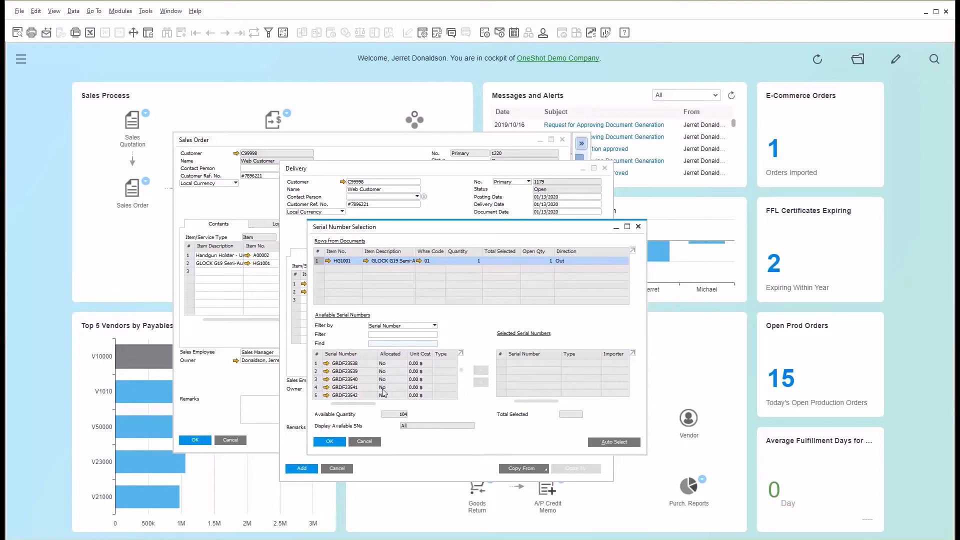
pyautogui.scroll(-2, 391, 362)
pyautogui.scroll(-2, 391, 362)
pyautogui.scroll(-3, 391, 362)
pyautogui.click(362, 382)
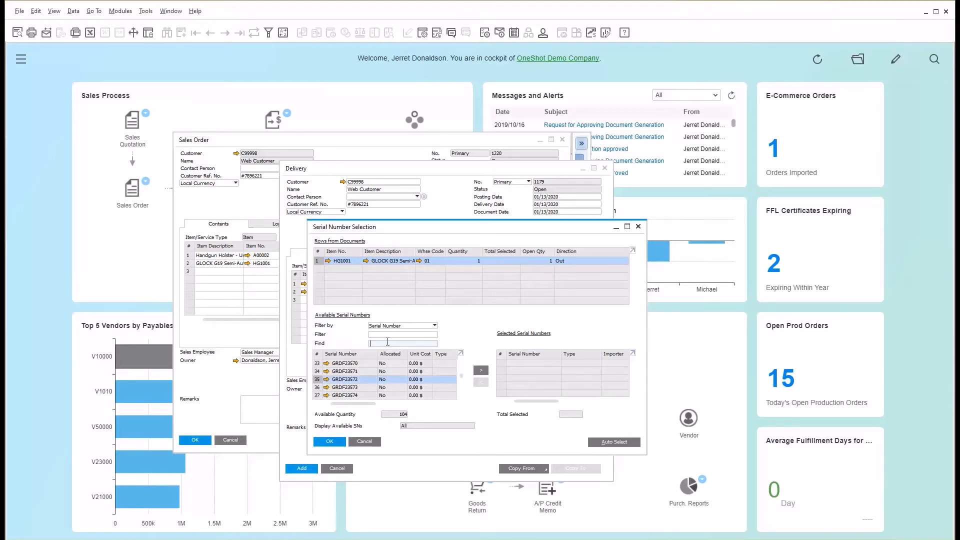
pyautogui.click(481, 371)
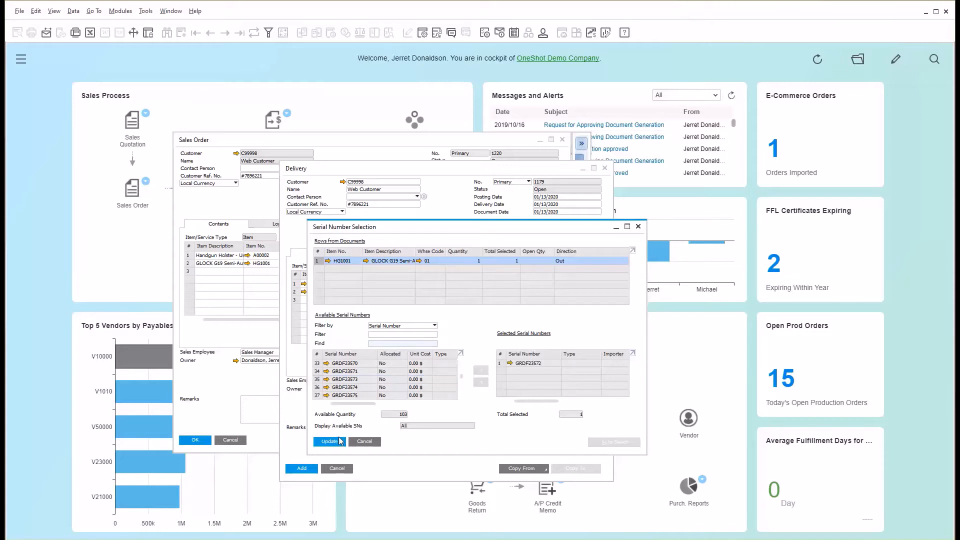
pyautogui.click(329, 443)
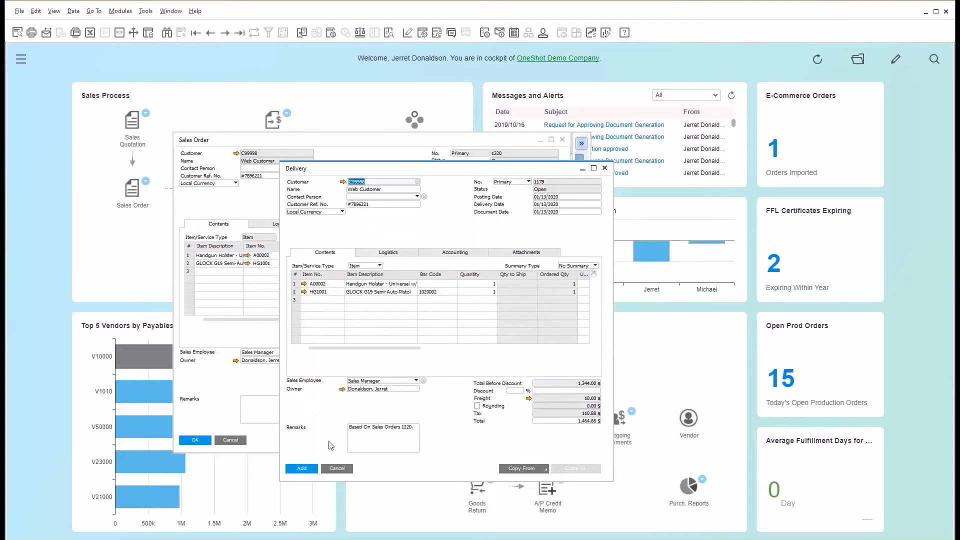
# Add the delivery, accepting that it cannot be changed, and close the delivery and sales order windows.
pyautogui.click(302, 469)
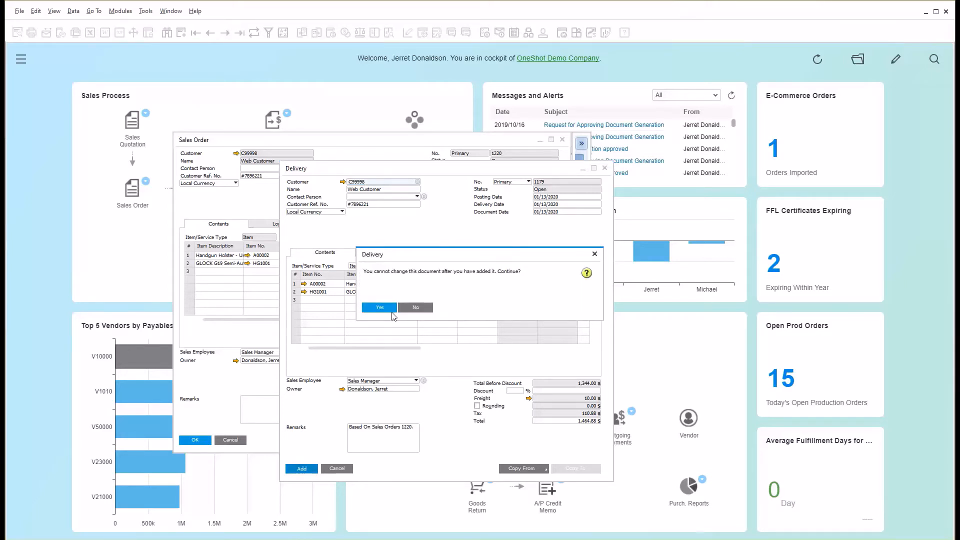
pyautogui.click(380, 307)
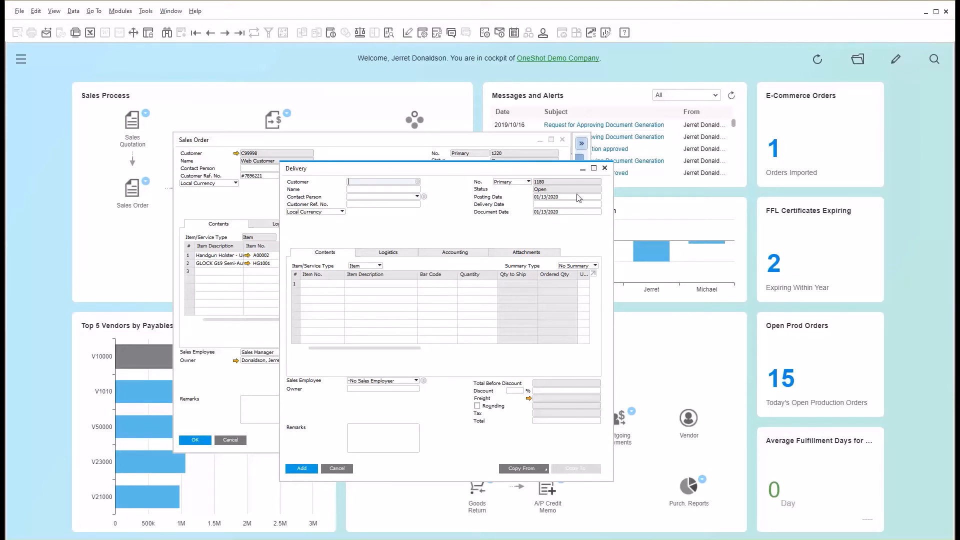
pyautogui.click(606, 170)
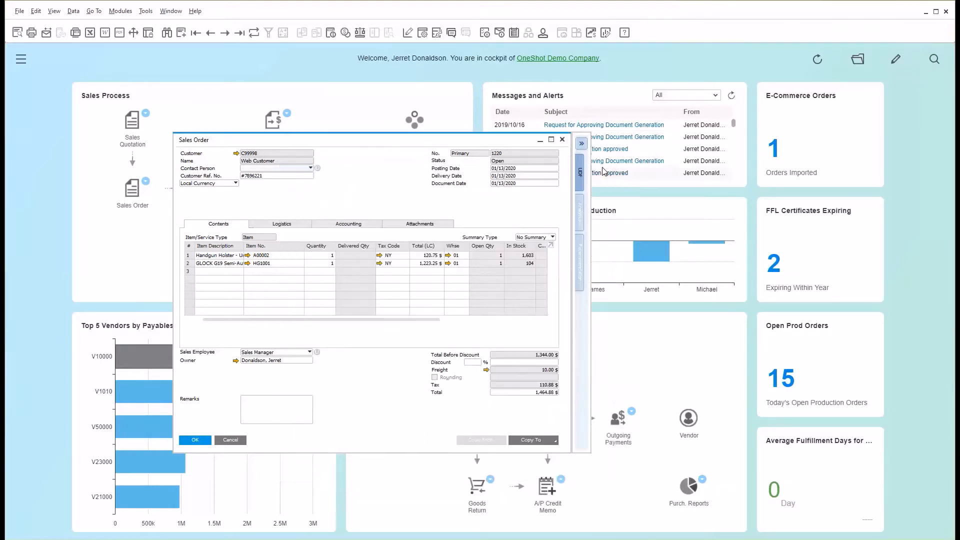
pyautogui.click(562, 142)
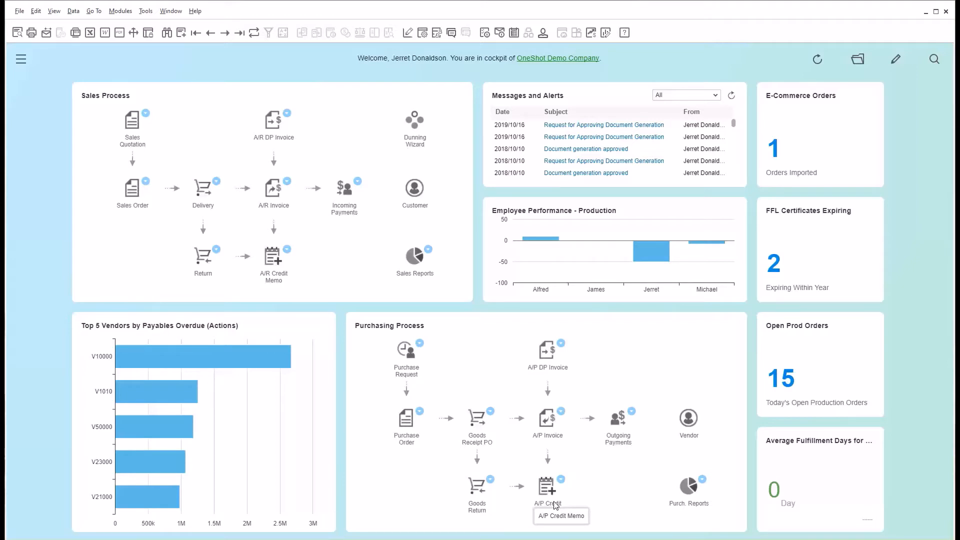
# Copy the last purchase order on record to a goods receipt PO and start adding it, accepting that it cannot be changed.
pyautogui.click(402, 424)
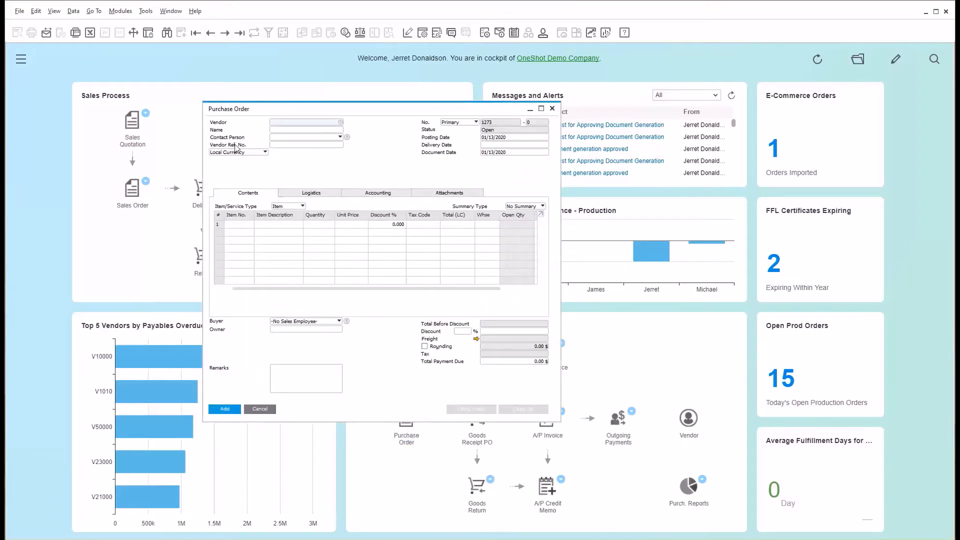
pyautogui.click(241, 32)
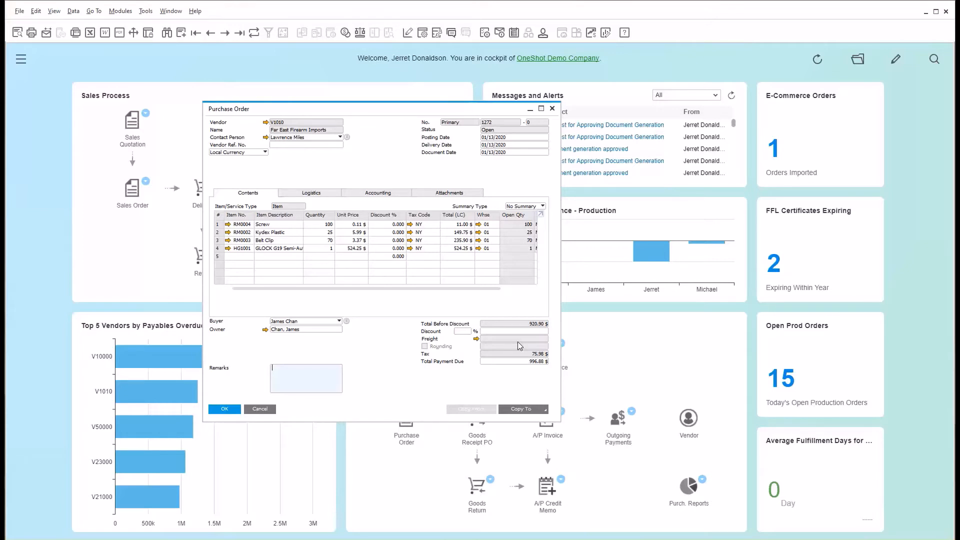
pyautogui.click(535, 409)
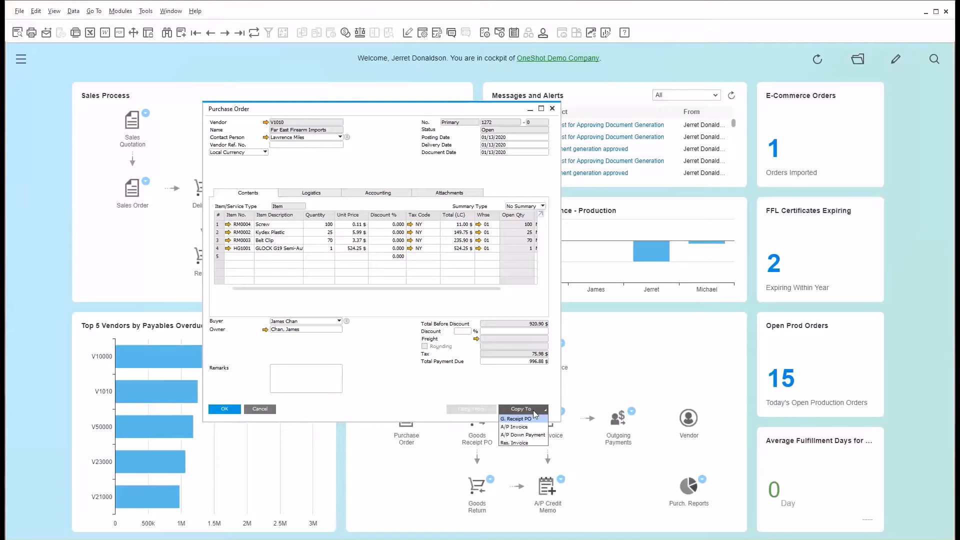
pyautogui.click(534, 419)
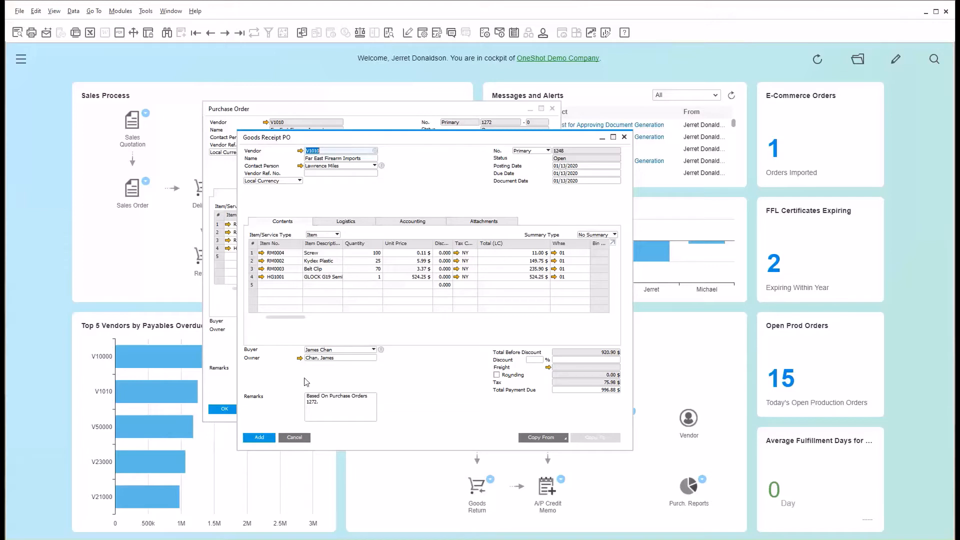
pyautogui.click(259, 439)
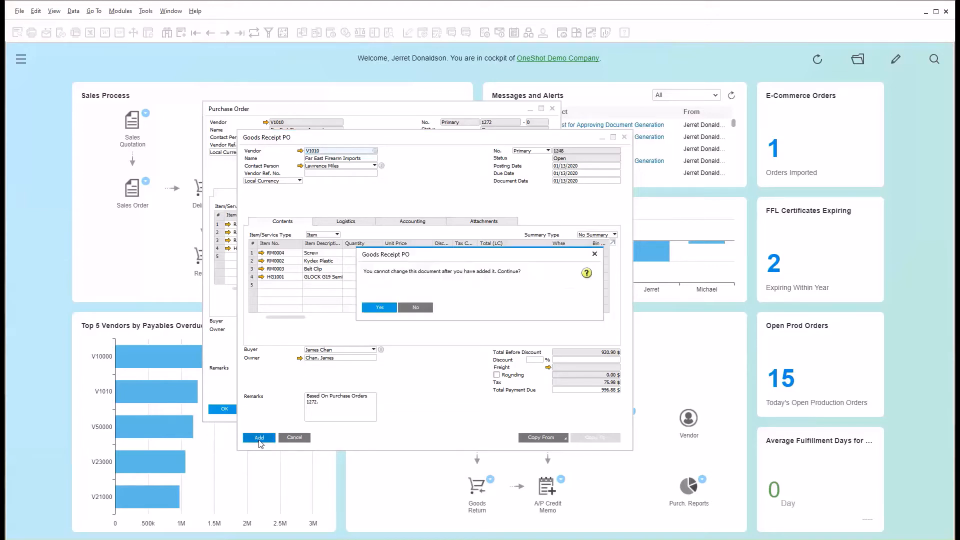
pyautogui.click(380, 308)
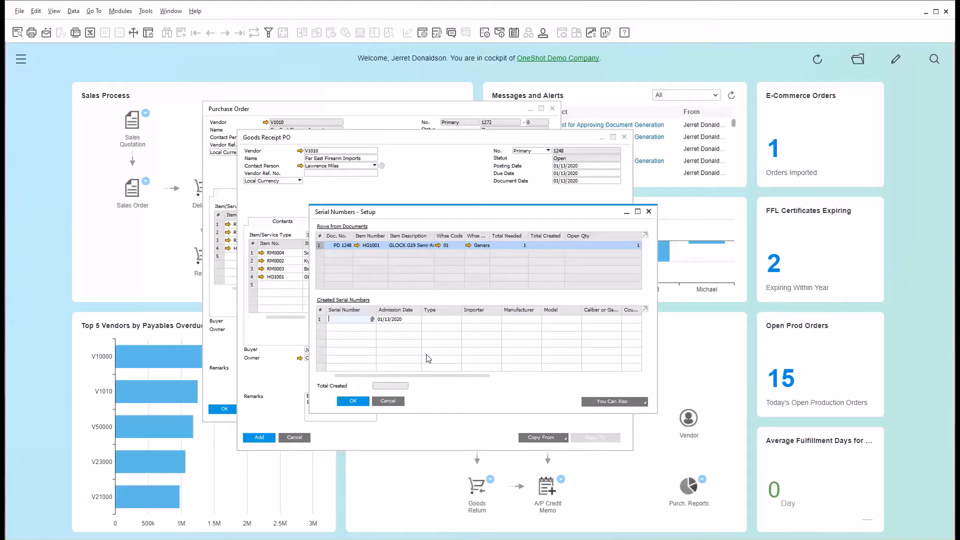
# Create serial number SDFJKN1234 for item HG1001 on the goods receipt PO and update the serial number setup.
pyautogui.moveTo(417, 216); pyautogui.dragTo(423, 332)
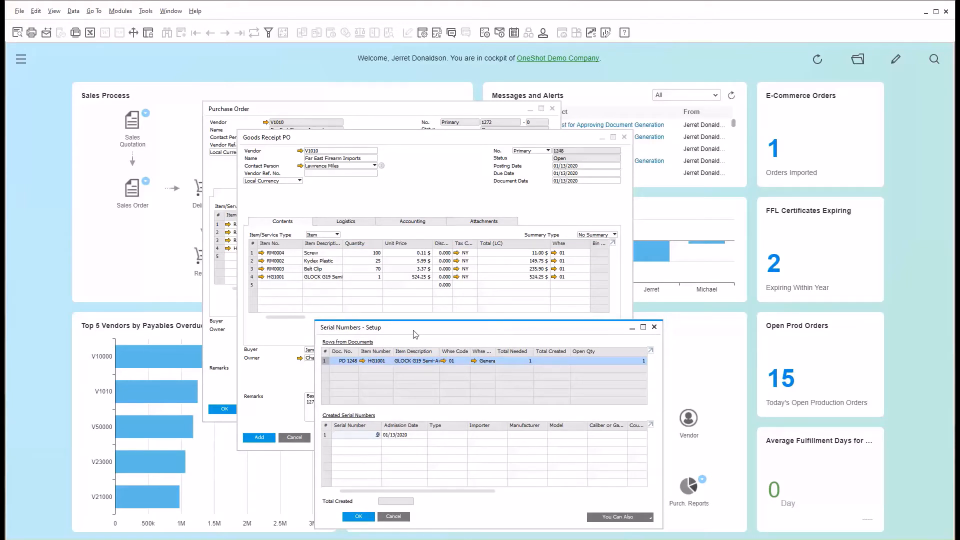
pyautogui.moveTo(414, 331); pyautogui.dragTo(413, 238)
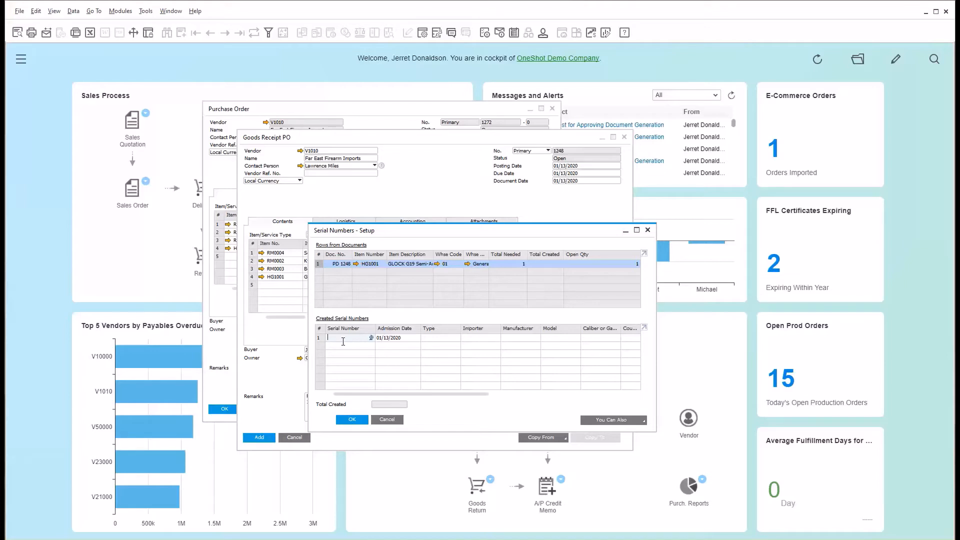
pyautogui.write('SDFJKN!#$')
pyautogui.press('BackSpace')
pyautogui.press('BackSpace')
pyautogui.press('BackSpace')
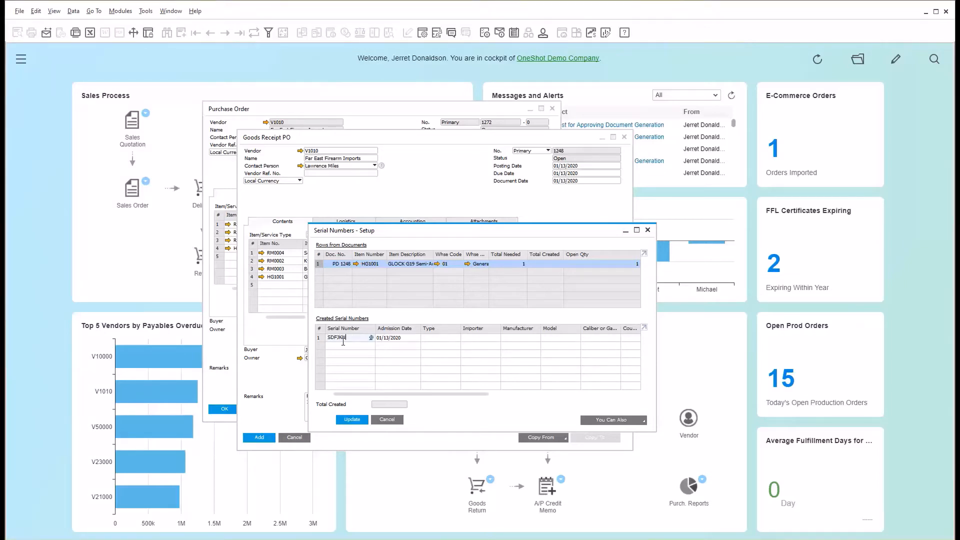
pyautogui.write('1234')
pyautogui.moveTo(425, 395); pyautogui.dragTo(451, 424)
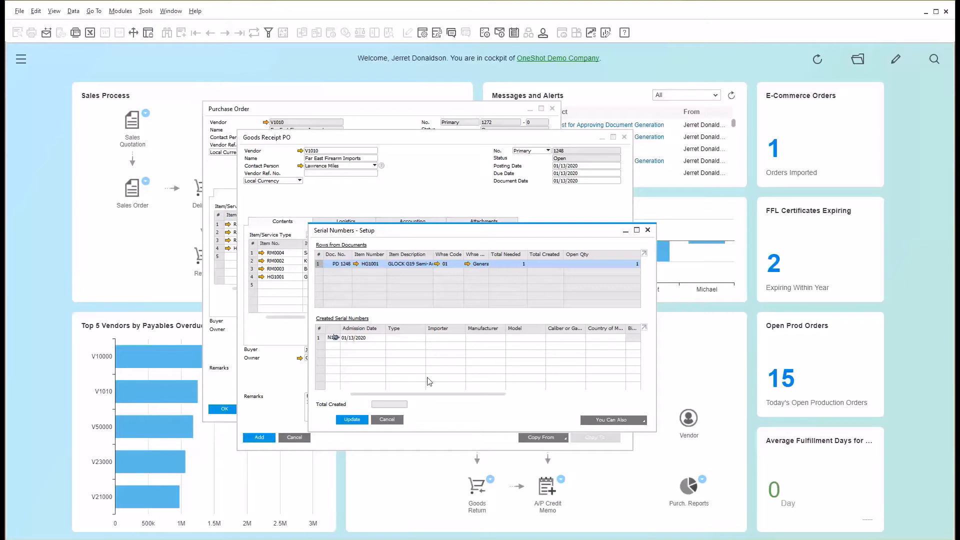
pyautogui.moveTo(435, 394); pyautogui.dragTo(407, 399)
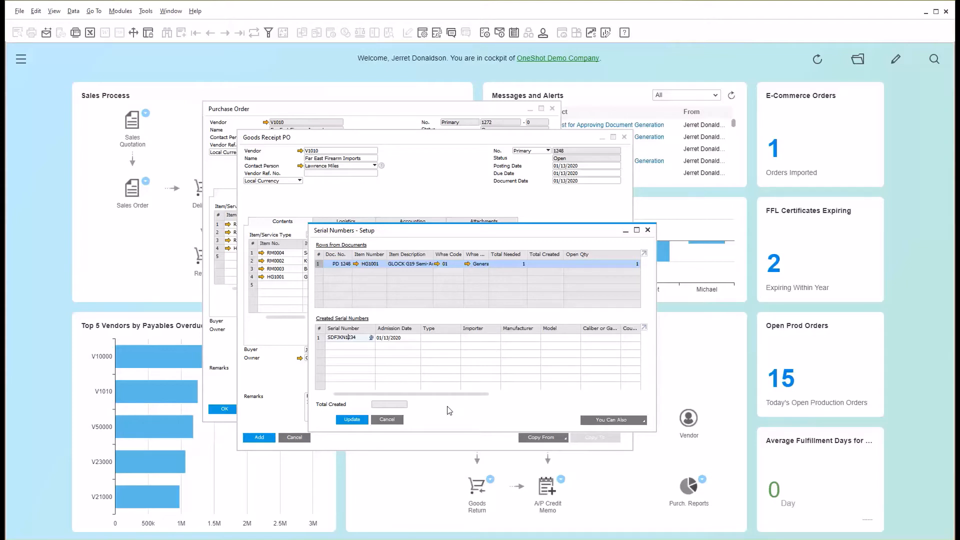
pyautogui.click(353, 423)
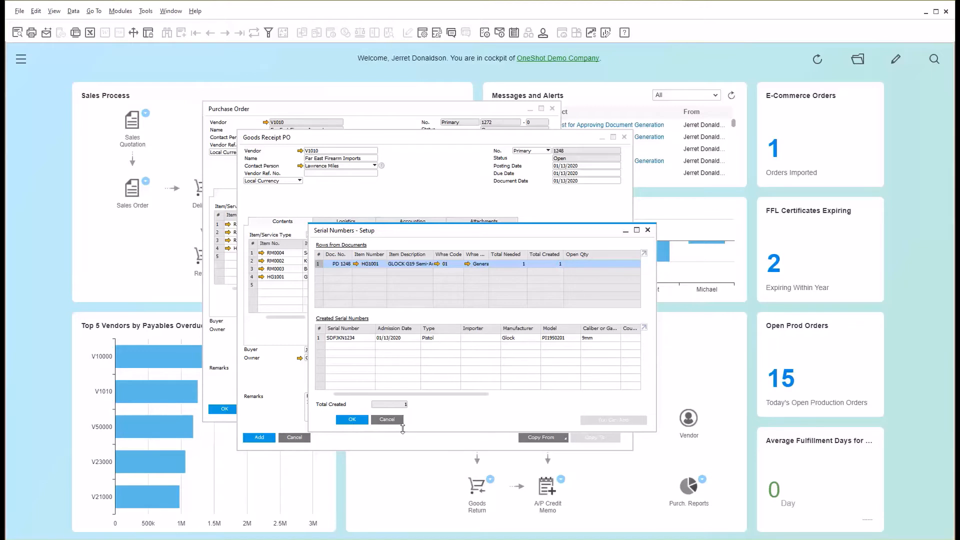
pyautogui.click(353, 420)
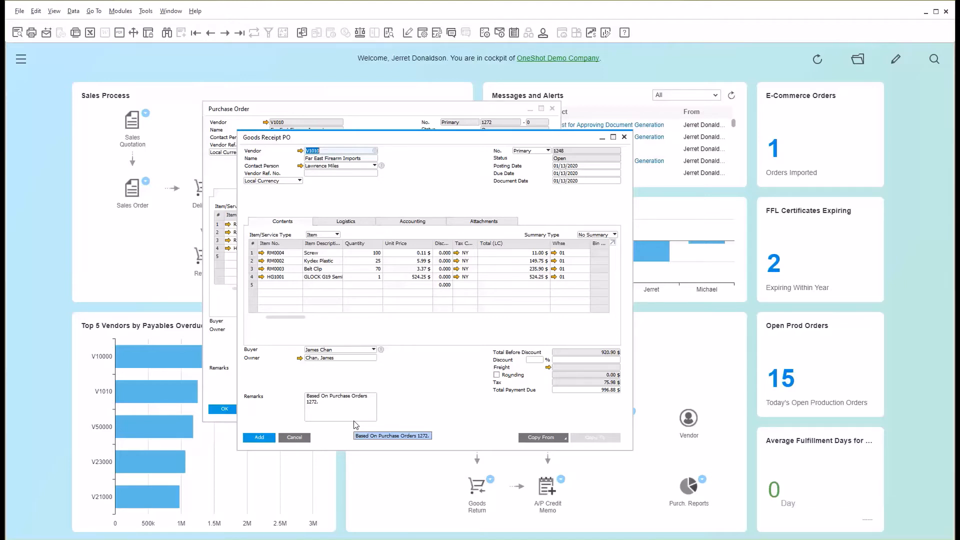
# Add the goods receipt PO with its confirmation, and close the goods receipt and purchase order windows.
pyautogui.click(259, 437)
pyautogui.click(376, 306)
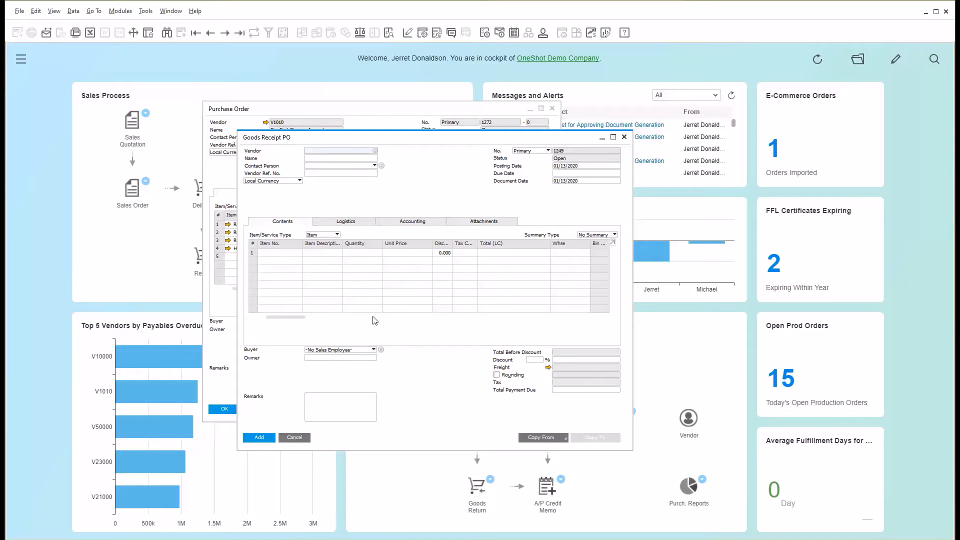
pyautogui.click(624, 136)
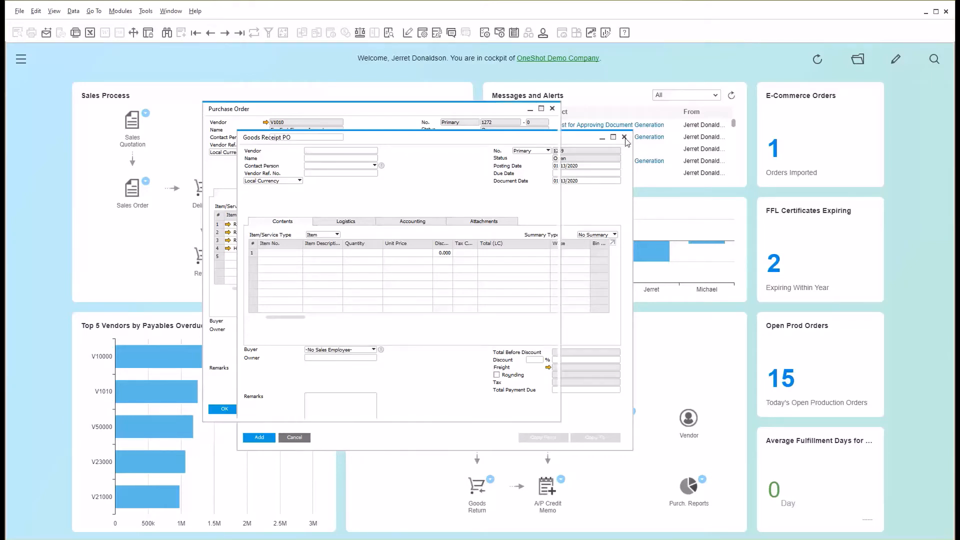
pyautogui.click(552, 109)
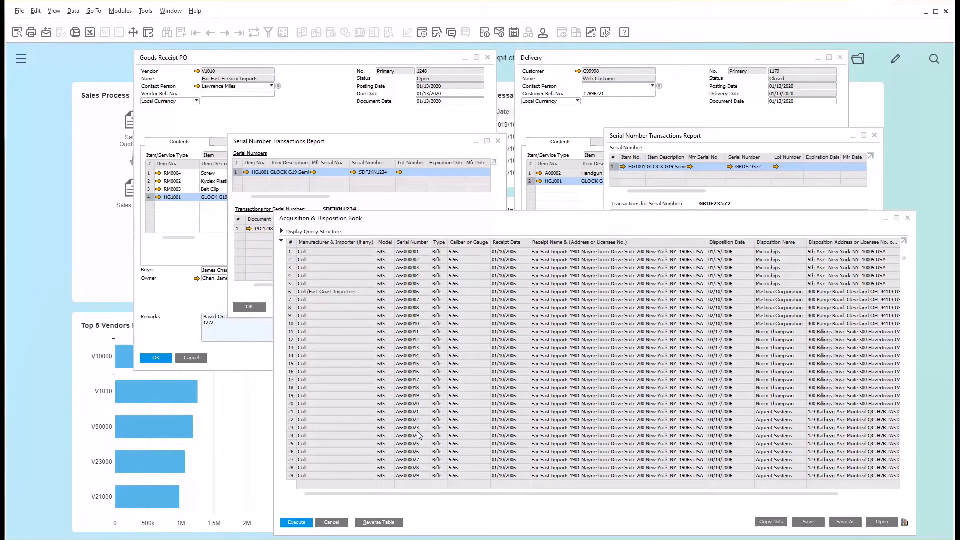
# Look through the Acquisition & Disposition Book records, including the latest receipts, and briefly enlarge the results table.
pyautogui.moveTo(904, 258); pyautogui.dragTo(908, 312)
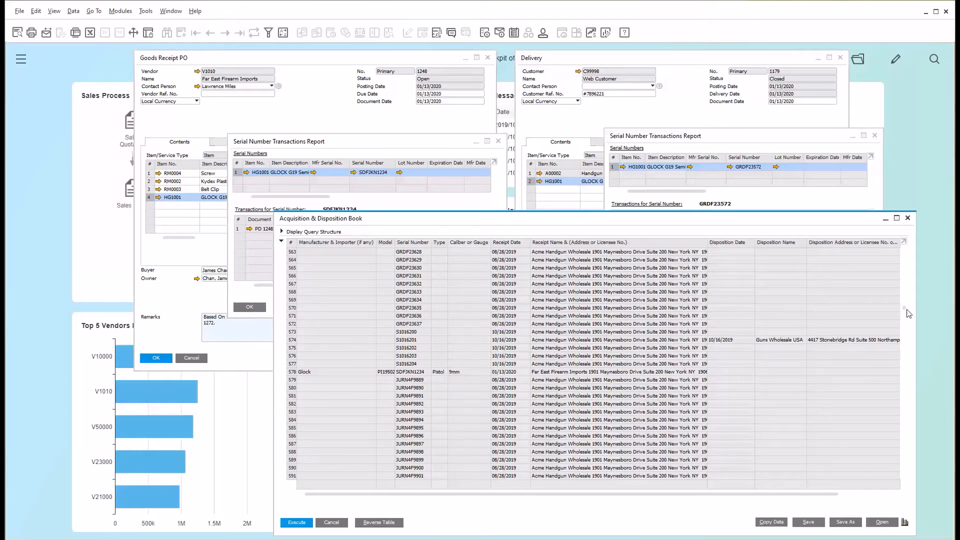
pyautogui.moveTo(905, 309); pyautogui.dragTo(905, 243)
pyautogui.click(904, 241)
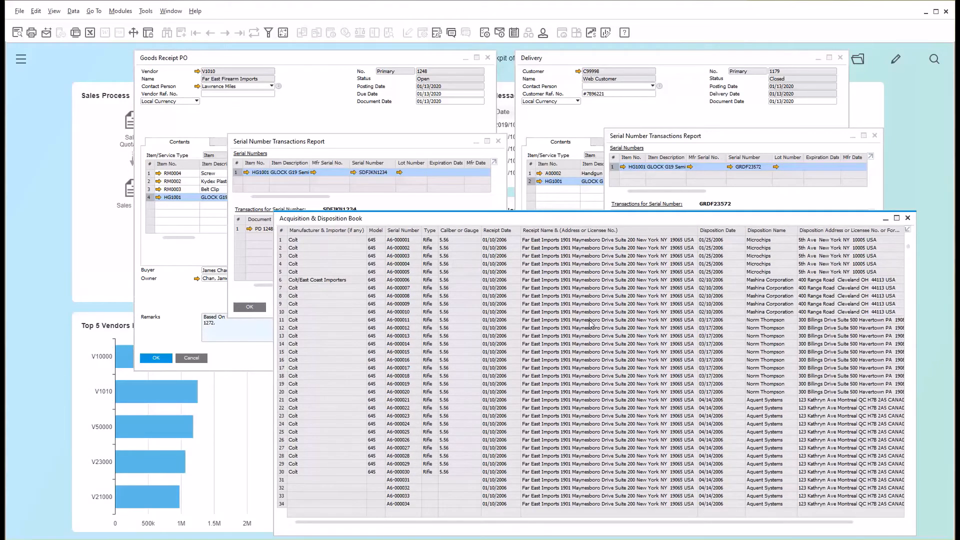
pyautogui.click(907, 230)
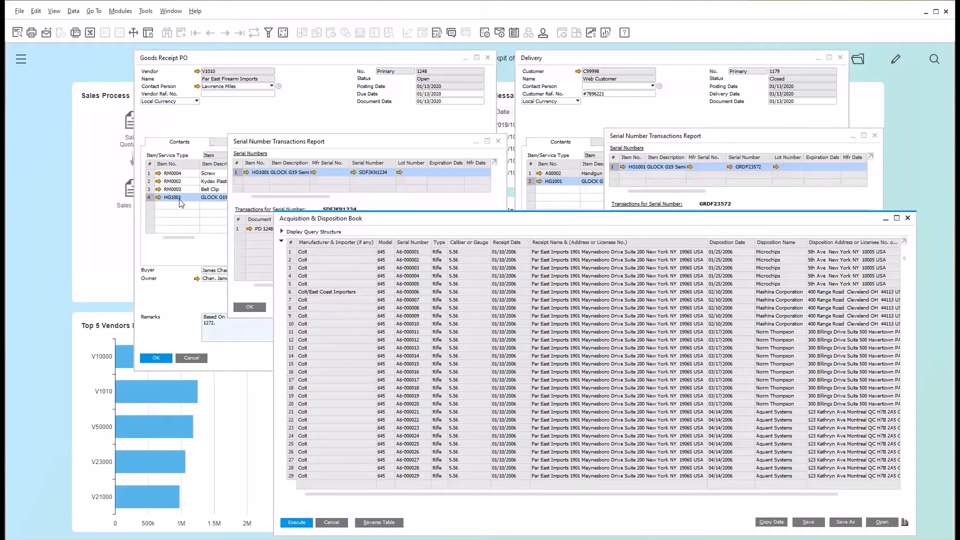
# Compare the serial number transactions reports of the goods receipt and the delivery, and return to the Acquisition & Disposition Book.
pyautogui.click(338, 145)
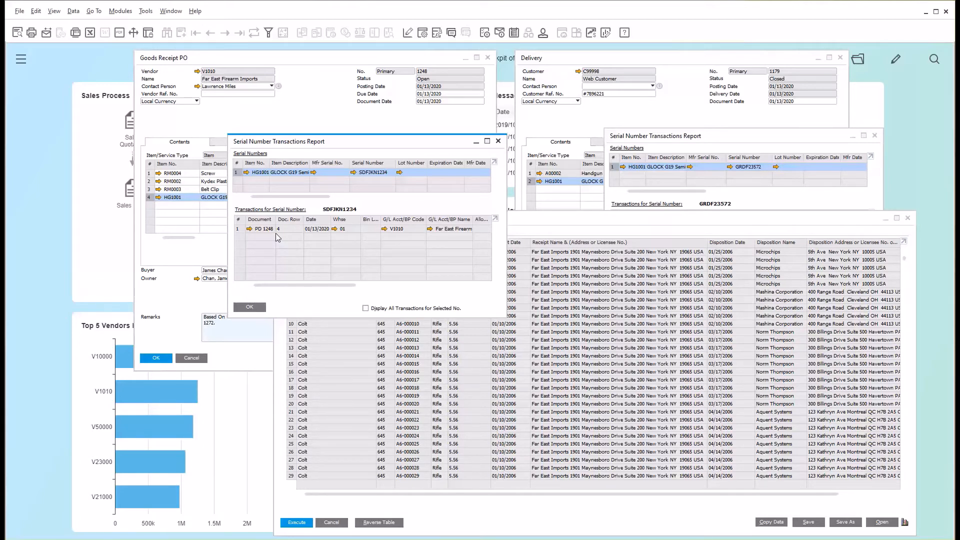
pyautogui.click(656, 67)
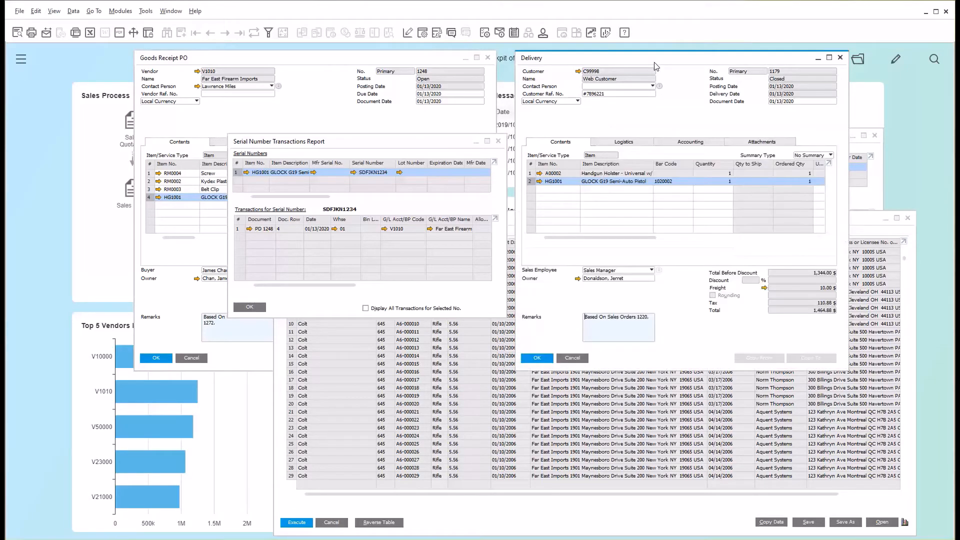
pyautogui.click(866, 203)
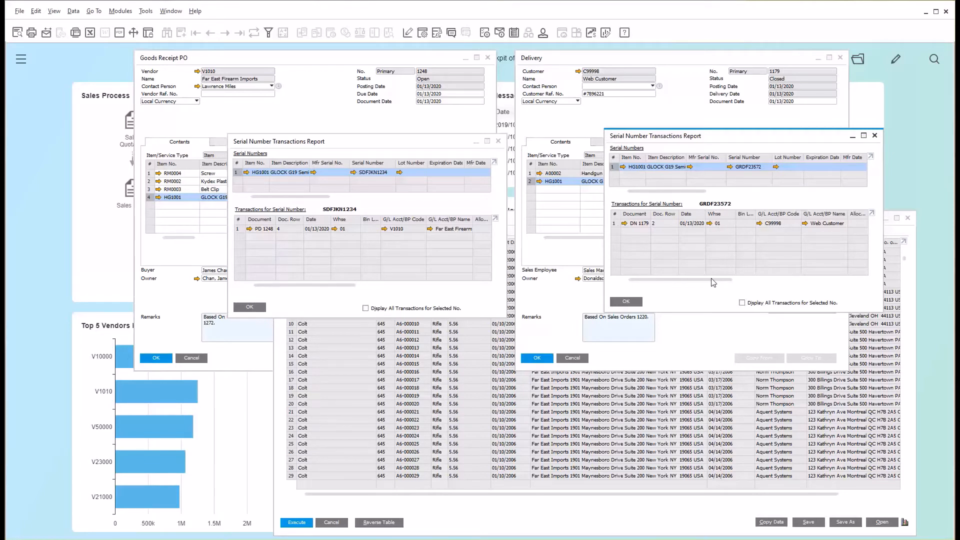
pyautogui.click(894, 346)
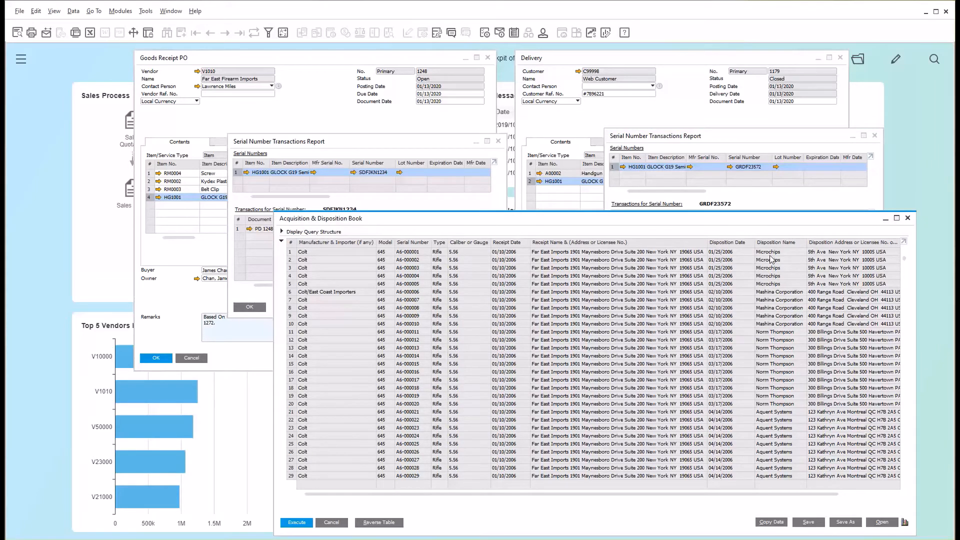
# Close the Acquisition & Disposition Book, both serial number transactions reports, the goods receipt PO and the delivery.
pyautogui.click(910, 219)
pyautogui.click(875, 135)
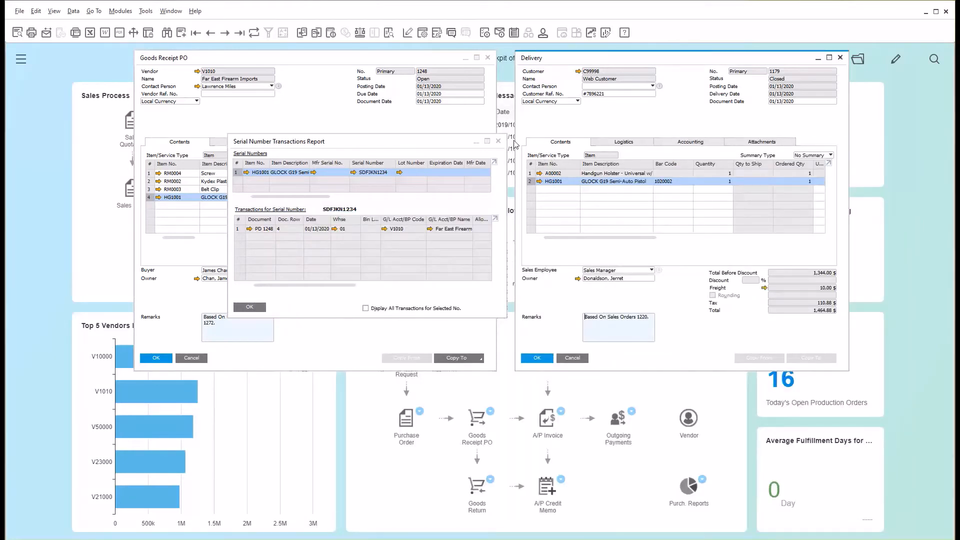
pyautogui.click(498, 141)
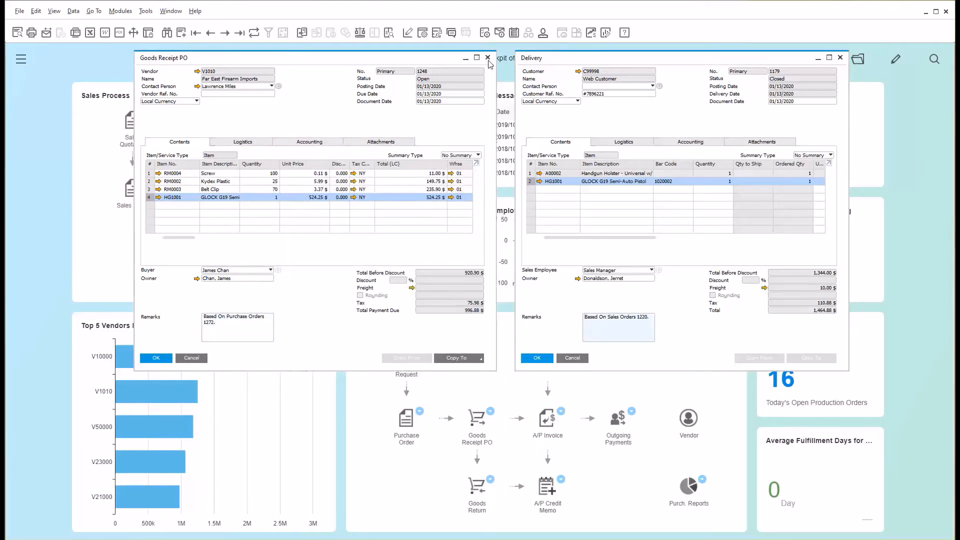
pyautogui.click(488, 58)
pyautogui.click(840, 58)
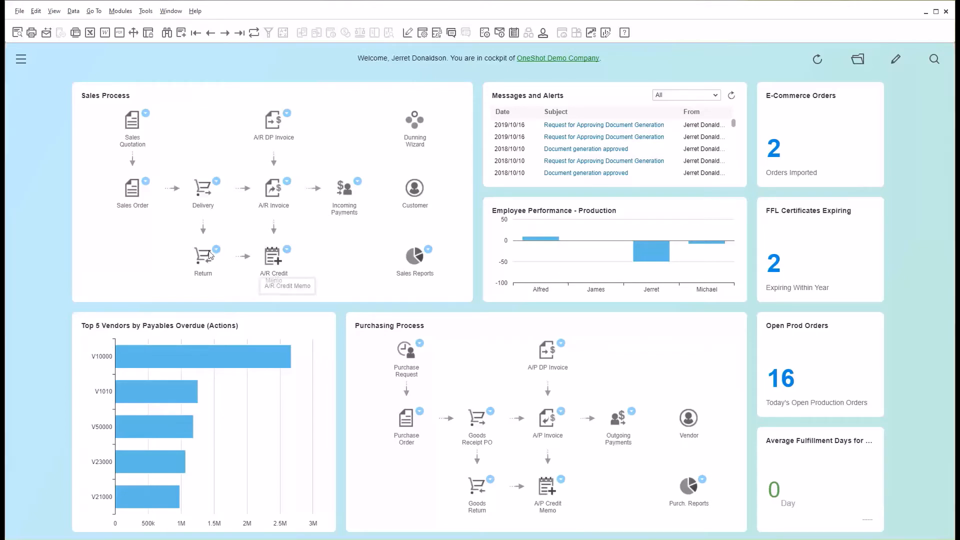
# Check the logistics details, including the FFL data, on the Web Customer sales order preceding the last one, and close it.
pyautogui.click(131, 196)
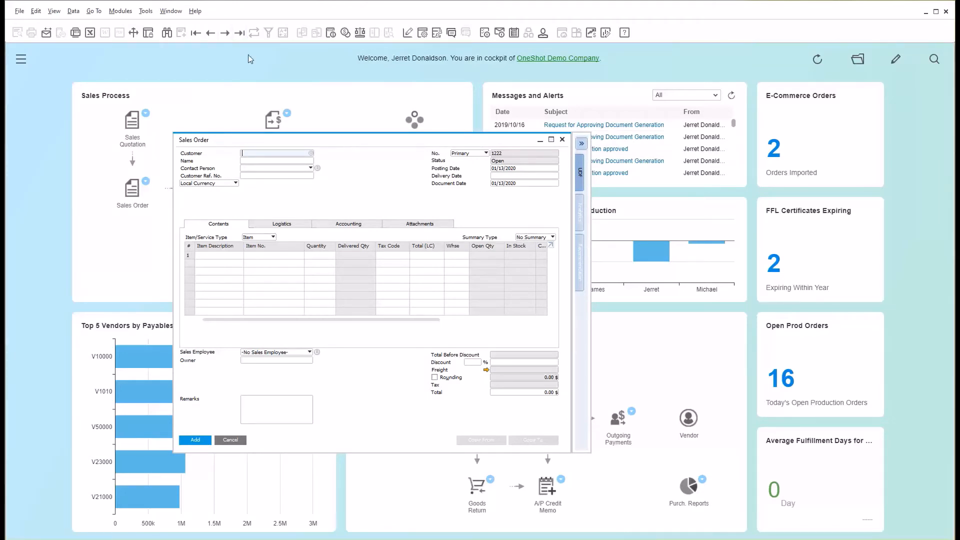
pyautogui.click(239, 33)
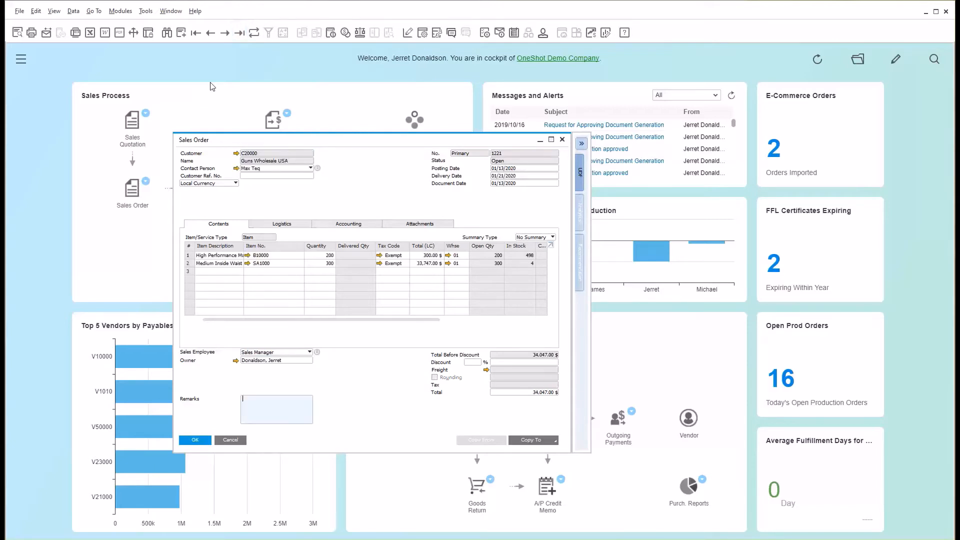
pyautogui.click(211, 33)
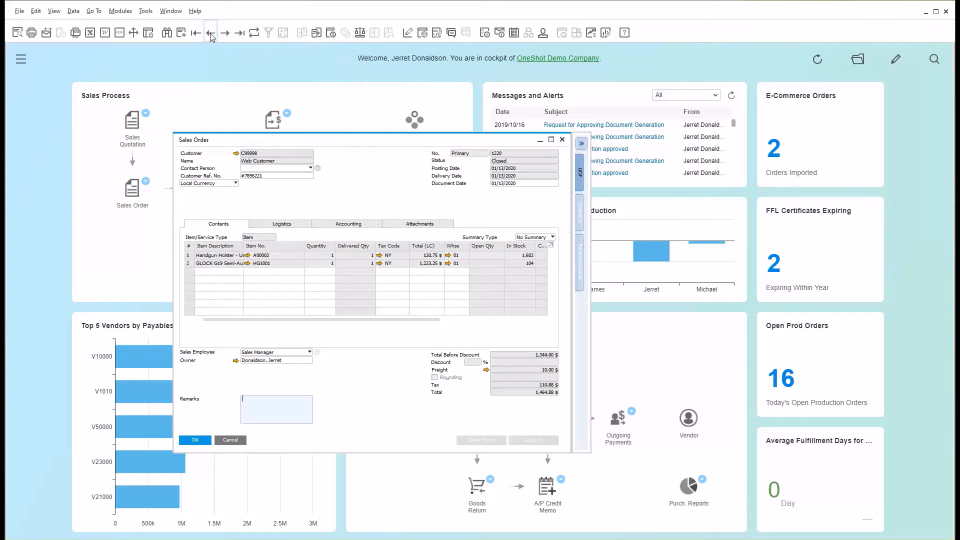
pyautogui.click(280, 226)
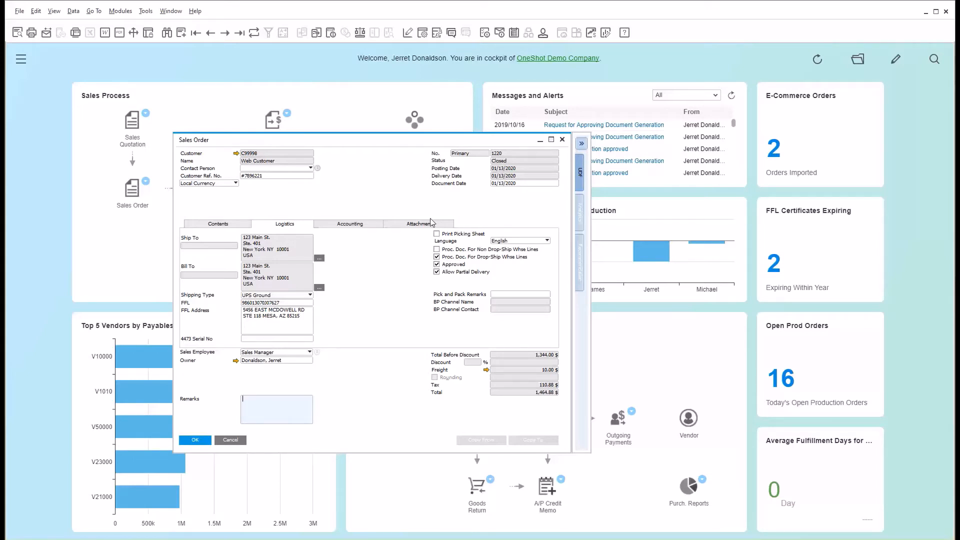
pyautogui.click(563, 141)
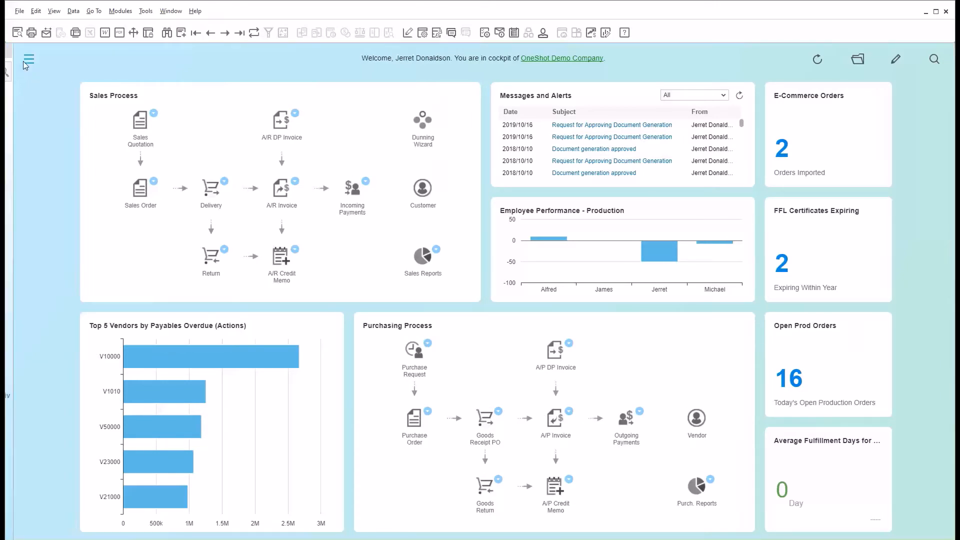
# Check the state-by-state restrictions in the item master data, and close the window.
pyautogui.click(22, 61)
pyautogui.click(49, 248)
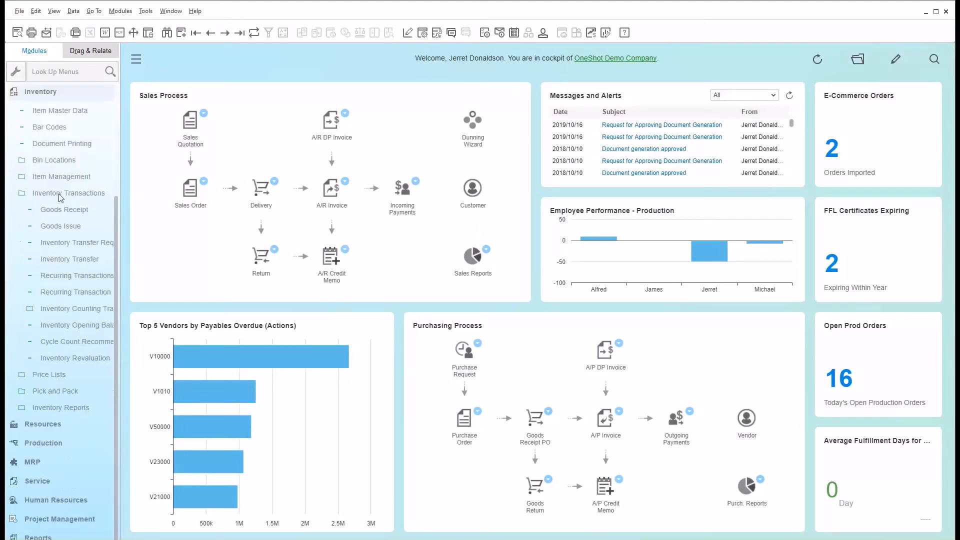
pyautogui.click(55, 187)
pyautogui.click(57, 264)
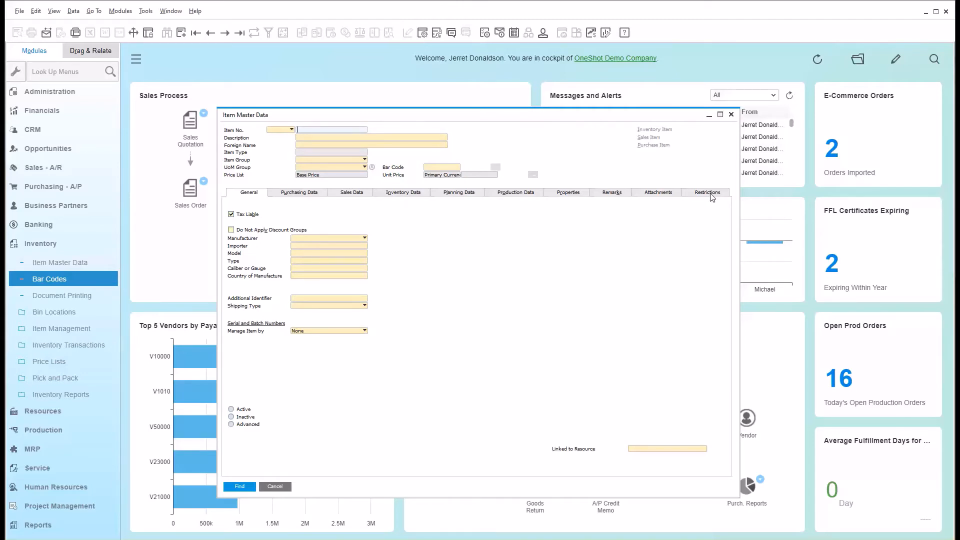
pyautogui.click(711, 197)
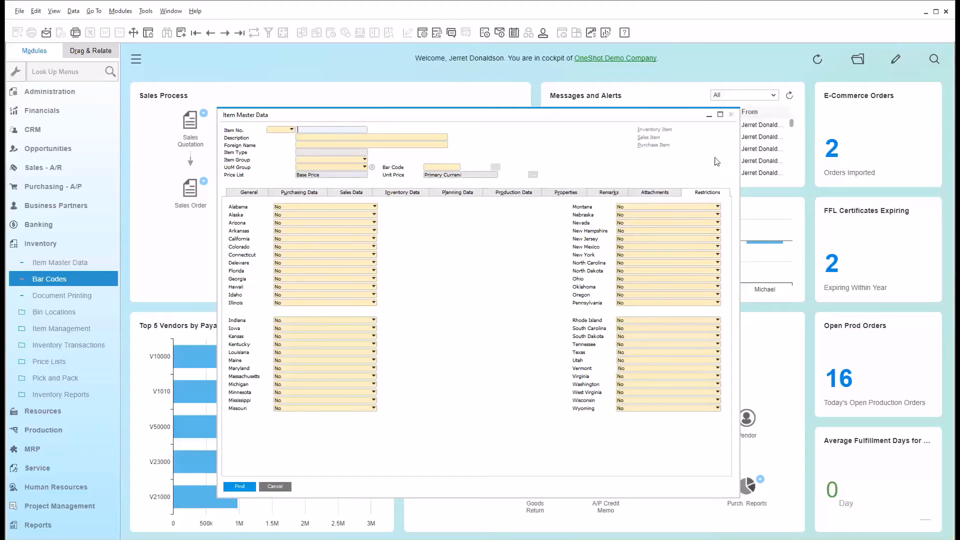
pyautogui.click(731, 115)
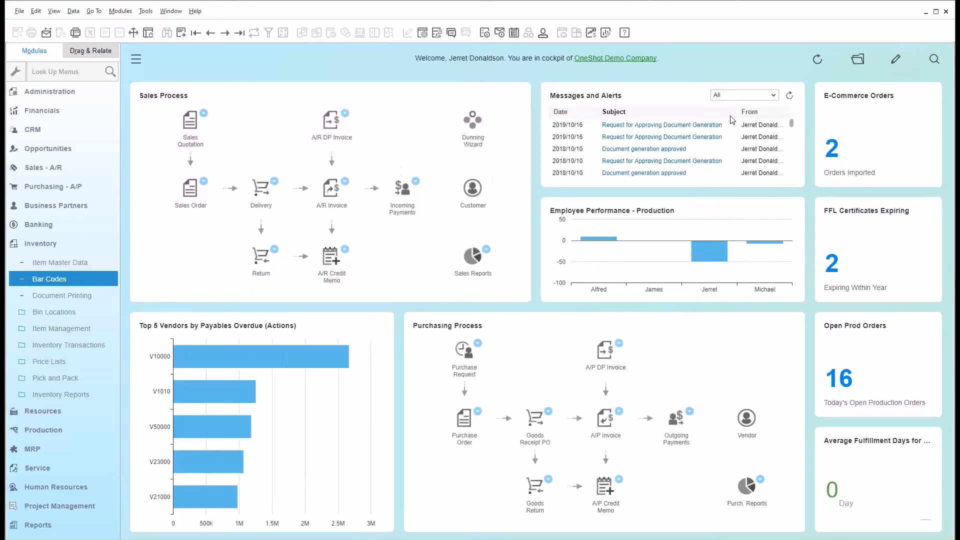
pyautogui.click(47, 246)
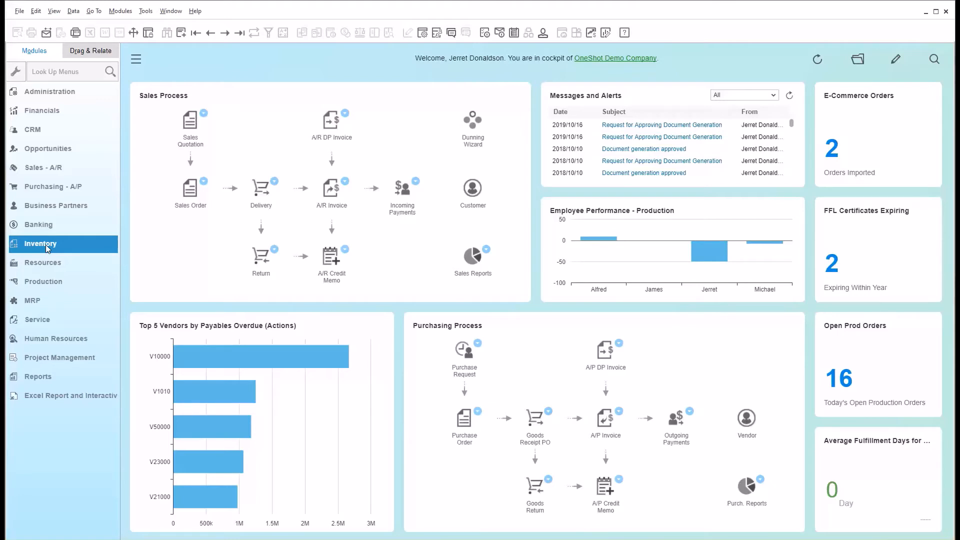
pyautogui.click(43, 262)
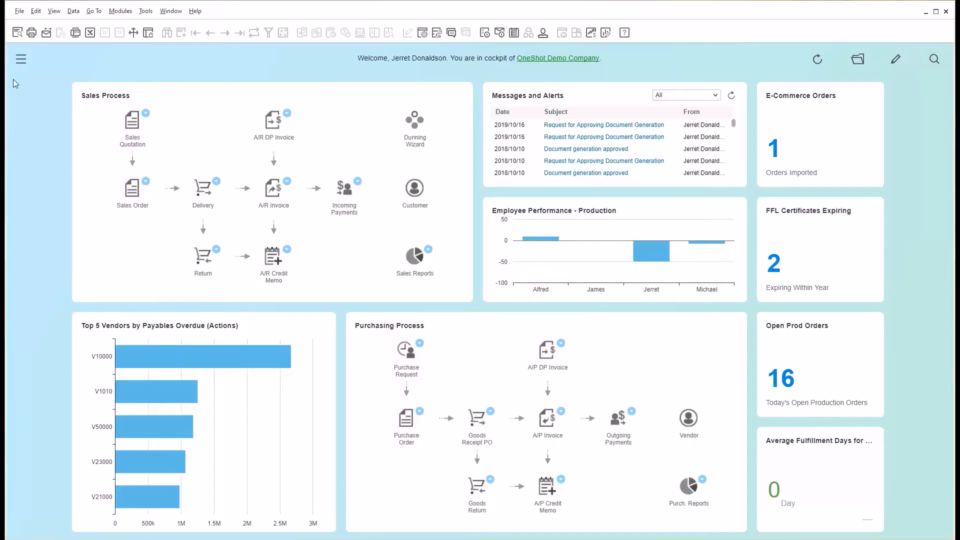
# Look through the functions available in the Production and MRP modules.
pyautogui.click(23, 60)
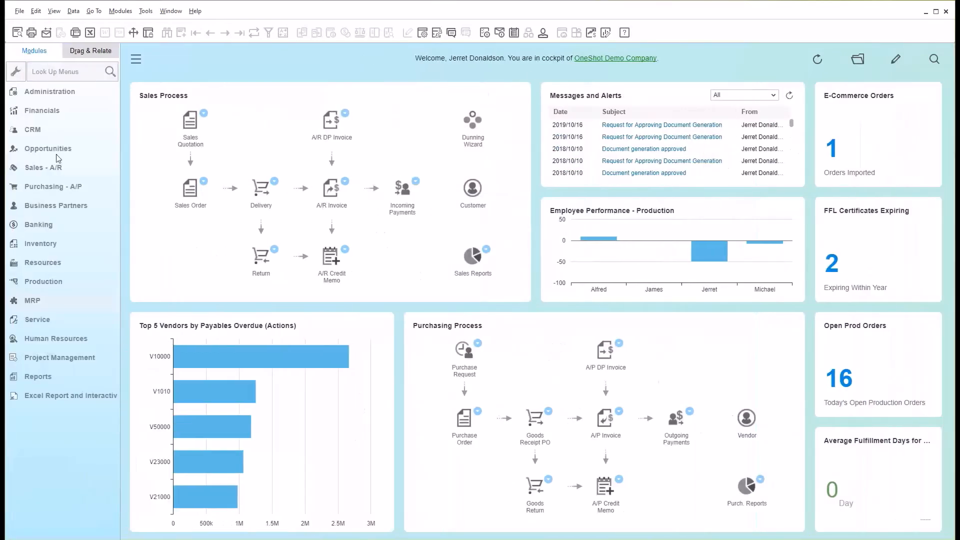
pyautogui.click(78, 284)
pyautogui.scroll(-1, 83, 289)
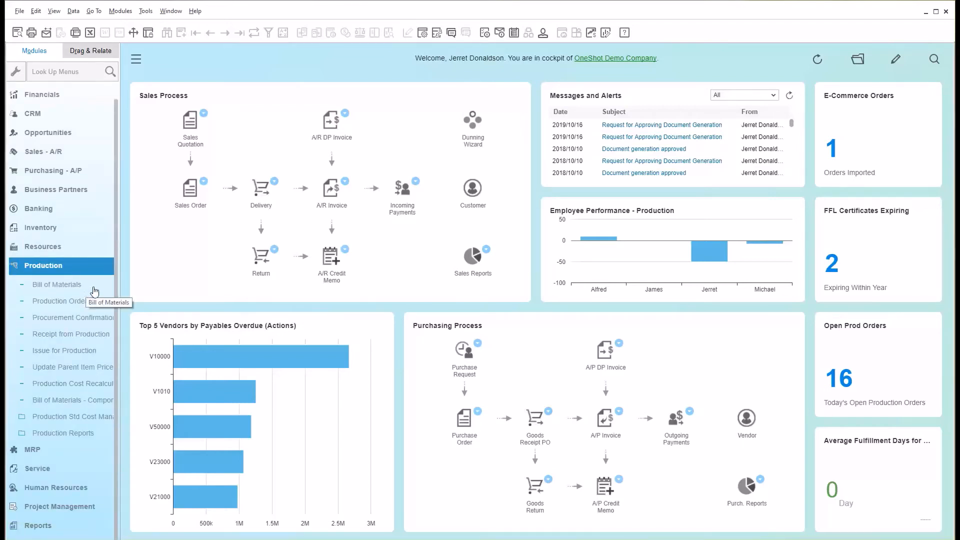
pyautogui.click(94, 301)
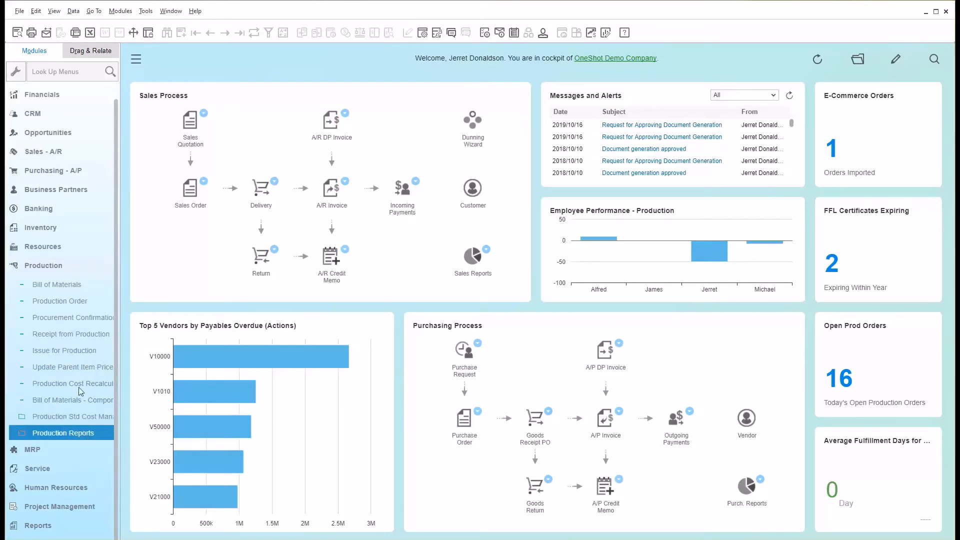
pyautogui.click(68, 269)
pyautogui.click(64, 301)
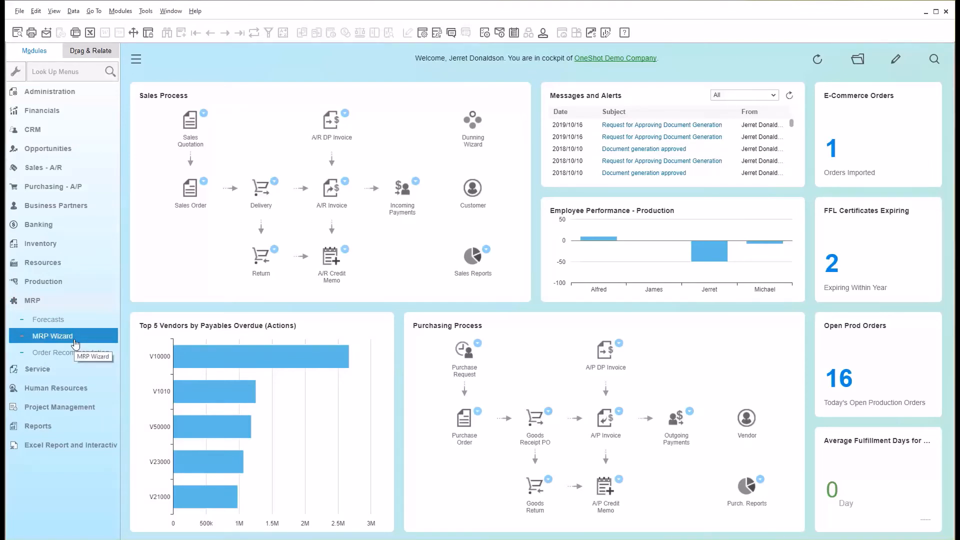
pyautogui.click(74, 302)
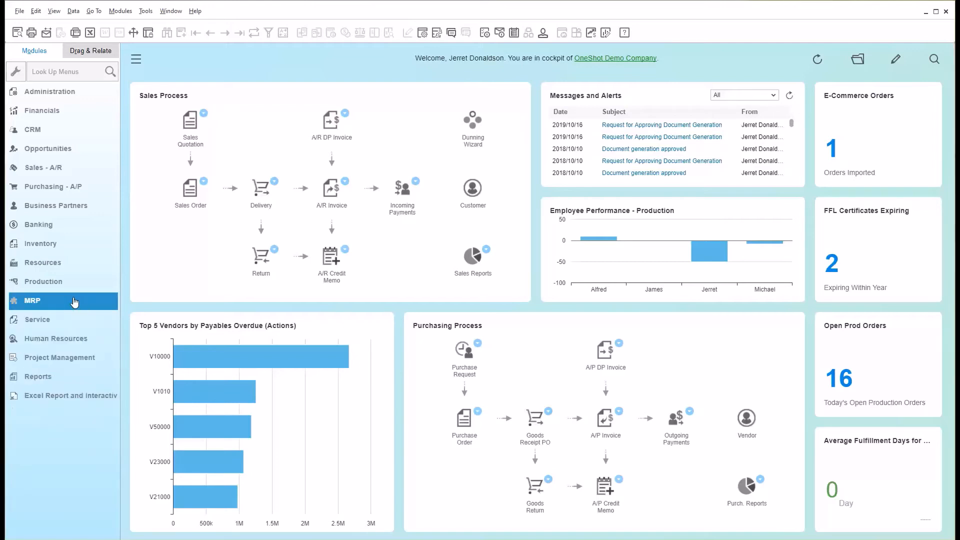
# Review the components in the first bill of materials record, and close it.
pyautogui.click(74, 282)
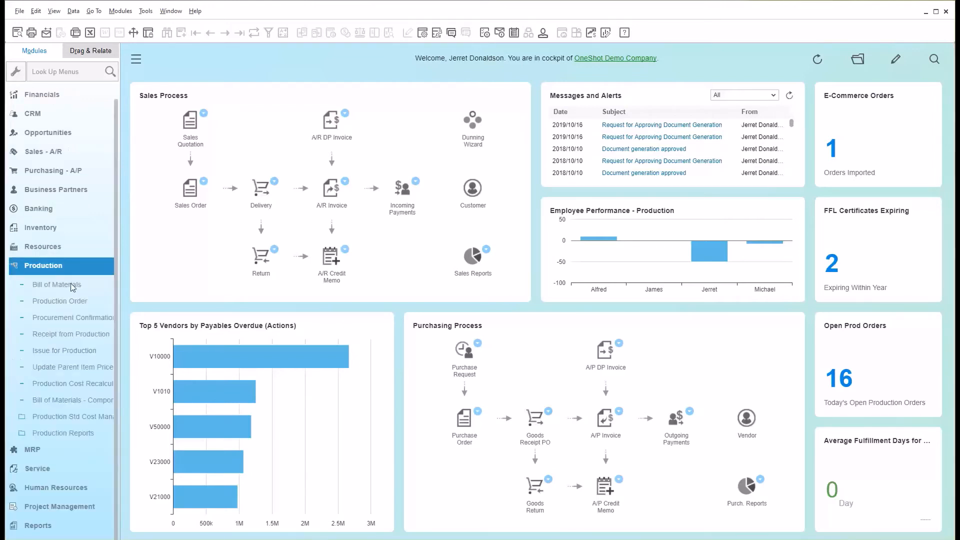
pyautogui.click(74, 286)
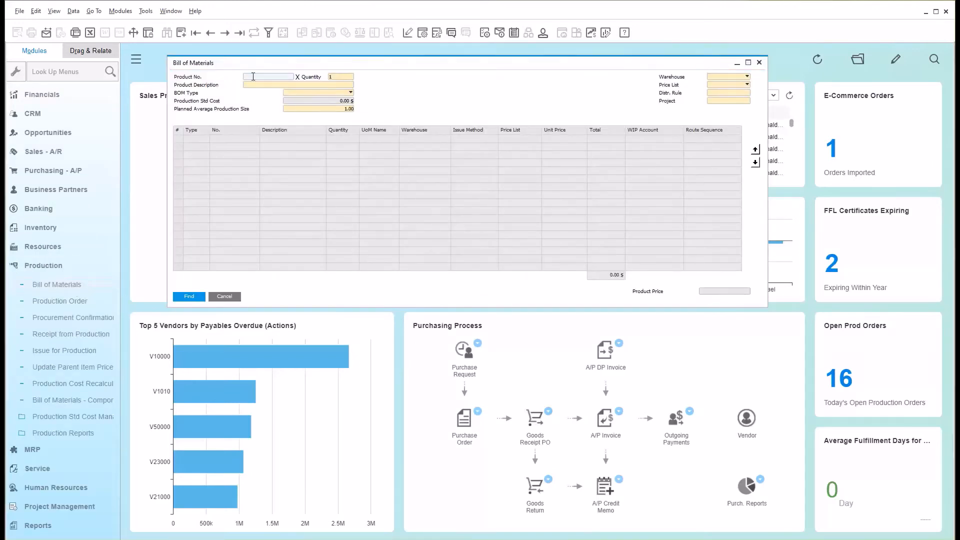
pyautogui.click(195, 33)
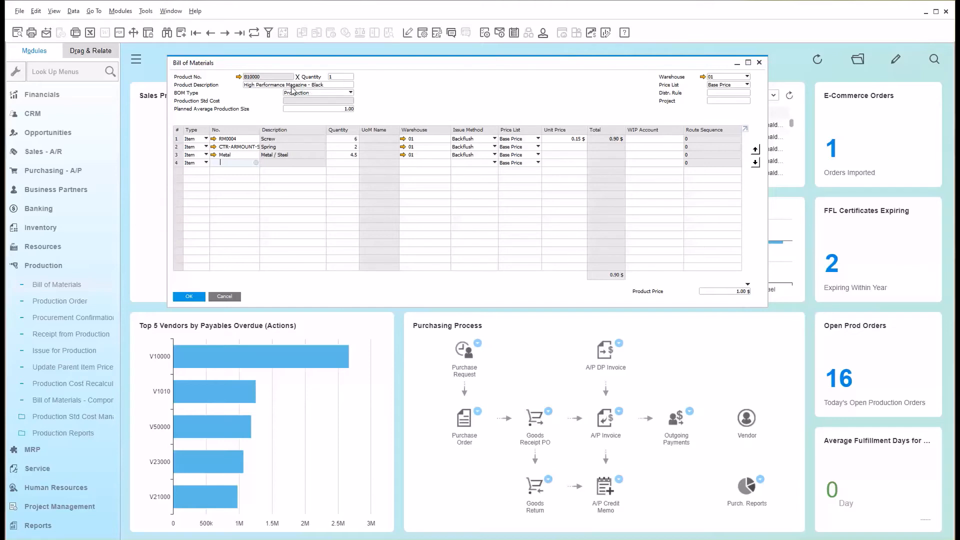
pyautogui.click(760, 63)
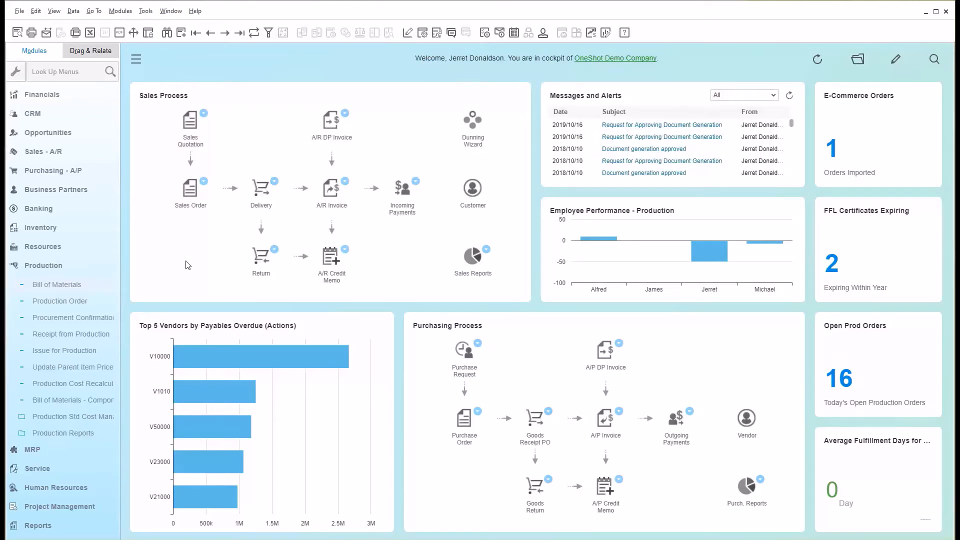
# Open the last production order and start a completion report for it as a receipt from production.
pyautogui.click(83, 301)
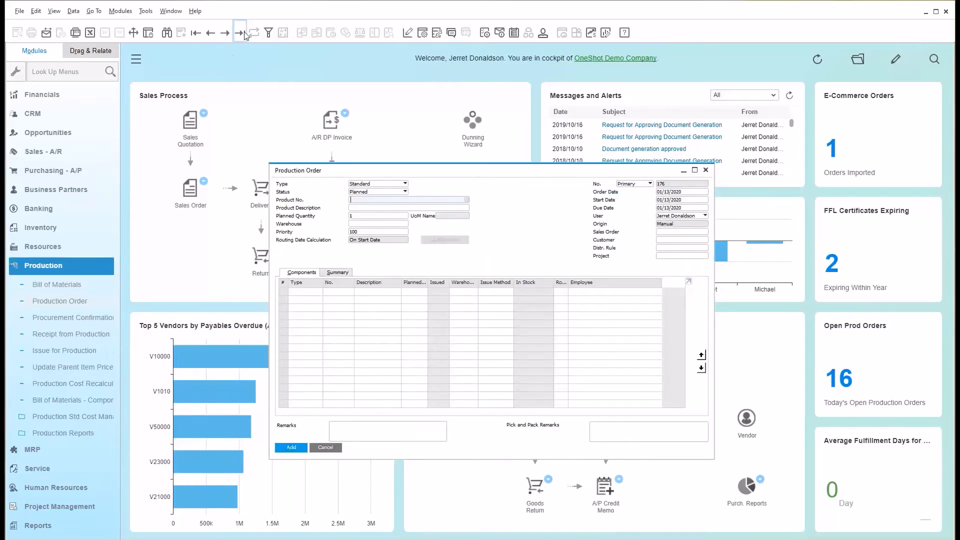
pyautogui.click(240, 33)
pyautogui.moveTo(475, 175); pyautogui.dragTo(444, 158)
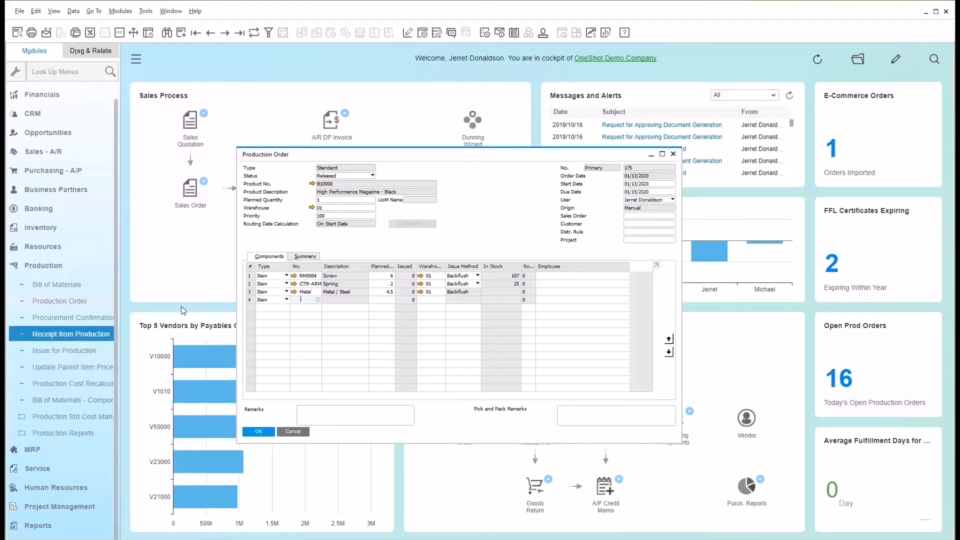
pyautogui.rightClick(507, 212)
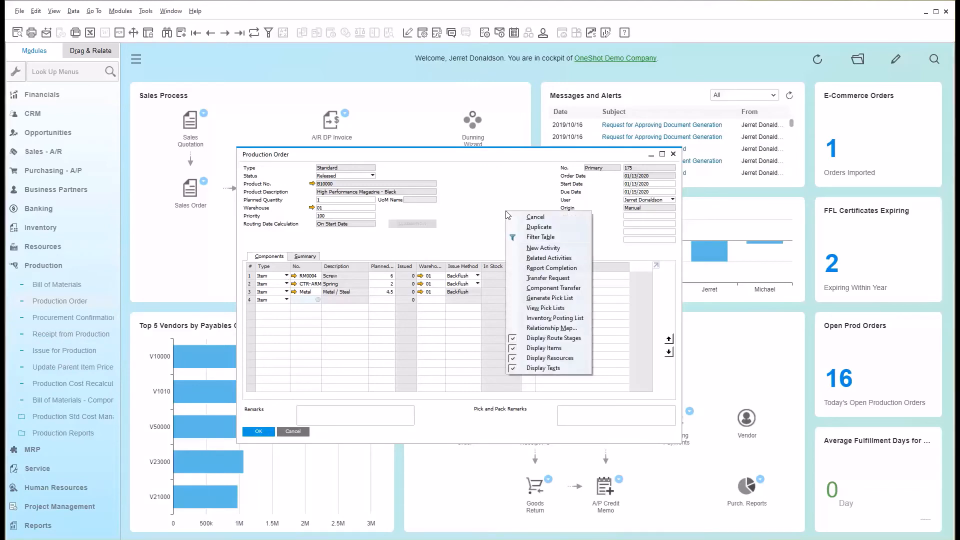
pyautogui.click(540, 268)
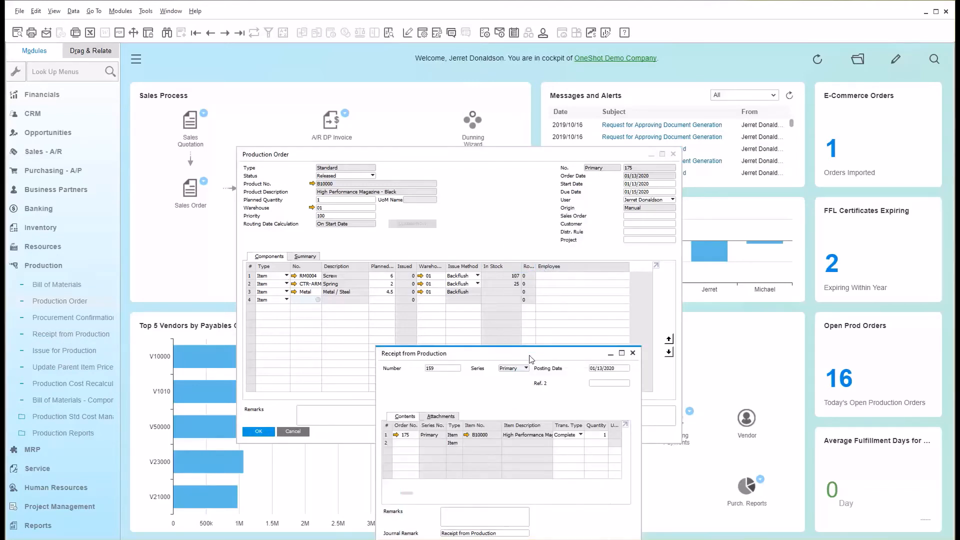
pyautogui.moveTo(531, 359); pyautogui.dragTo(538, 234)
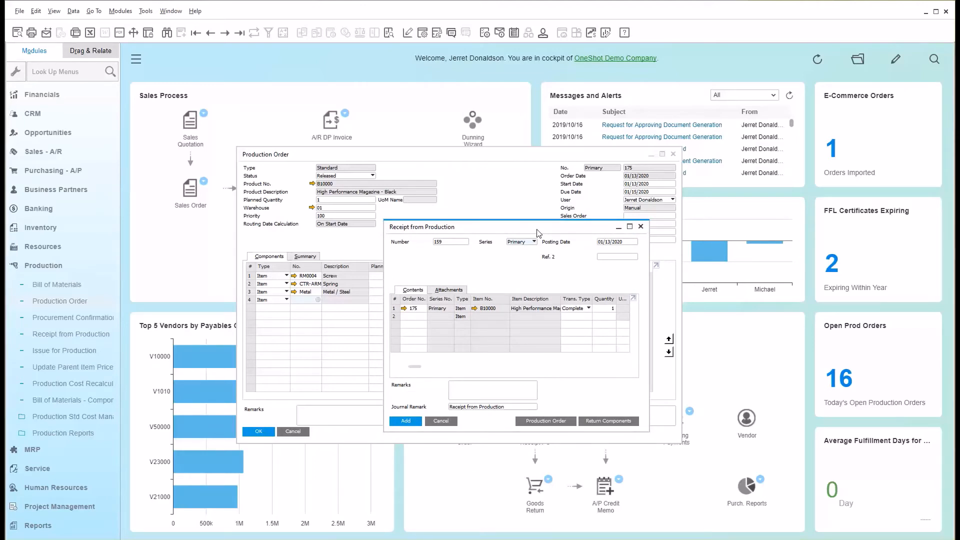
pyautogui.moveTo(538, 233); pyautogui.dragTo(537, 218)
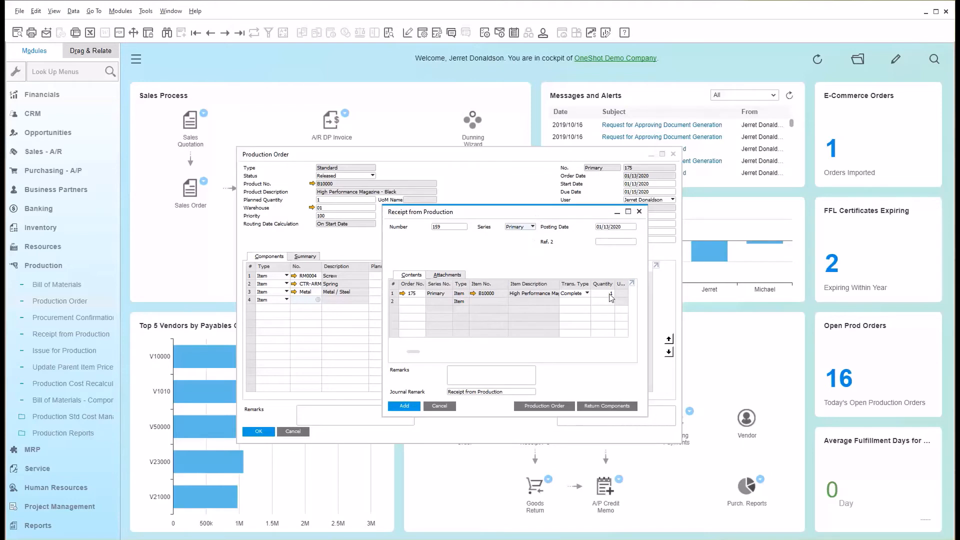
# Create batch 456457FGDFG for the High Performance Magazine - Black being received, and save the batch setup.
pyautogui.click(403, 407)
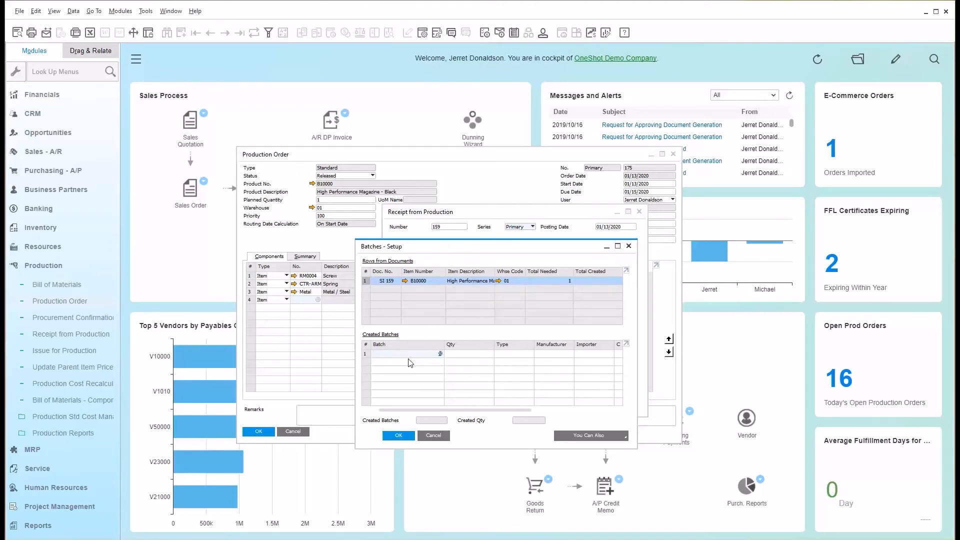
pyautogui.write('456457FGDFG')
pyautogui.press('Tab')
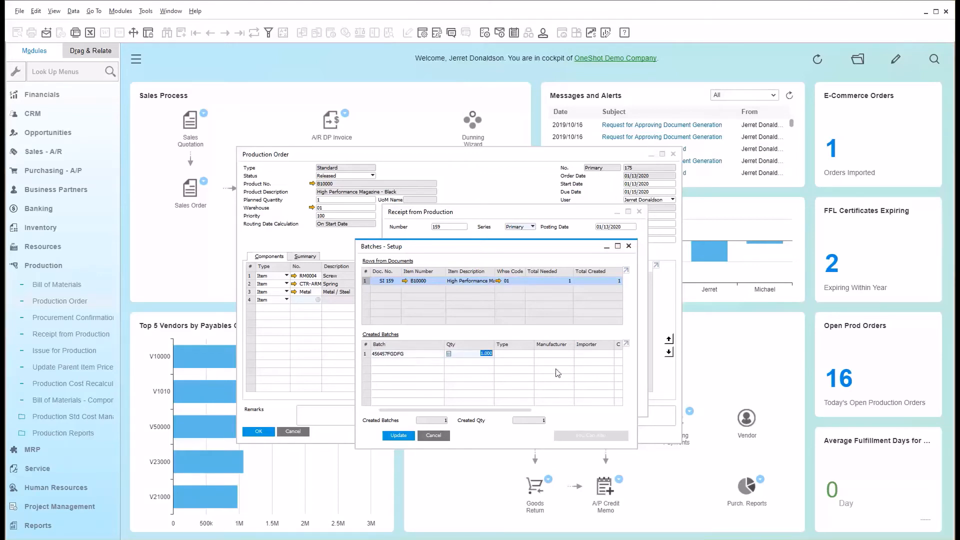
pyautogui.moveTo(508, 410); pyautogui.dragTo(439, 401)
pyautogui.click(389, 435)
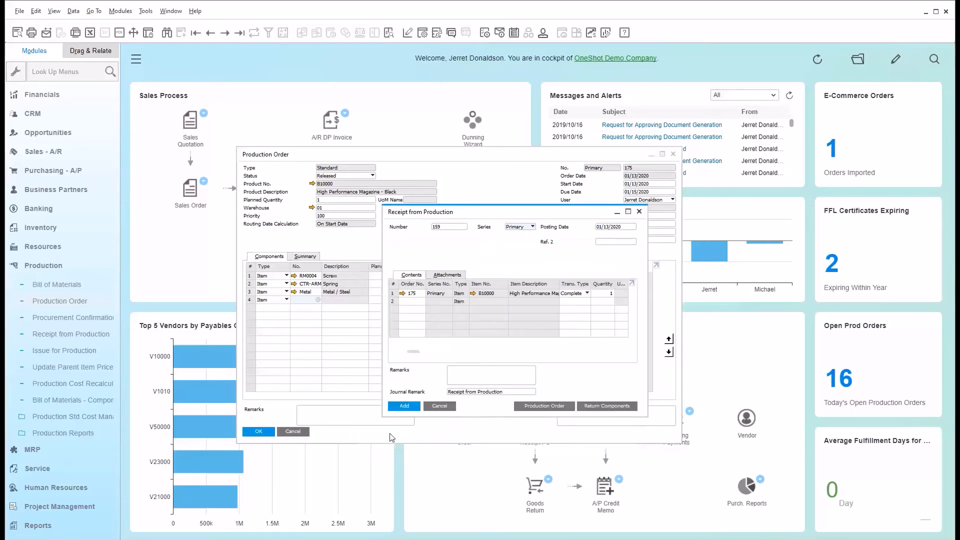
# Add the receipt from production, and close both the receipt and the production order.
pyautogui.click(400, 406)
pyautogui.click(389, 311)
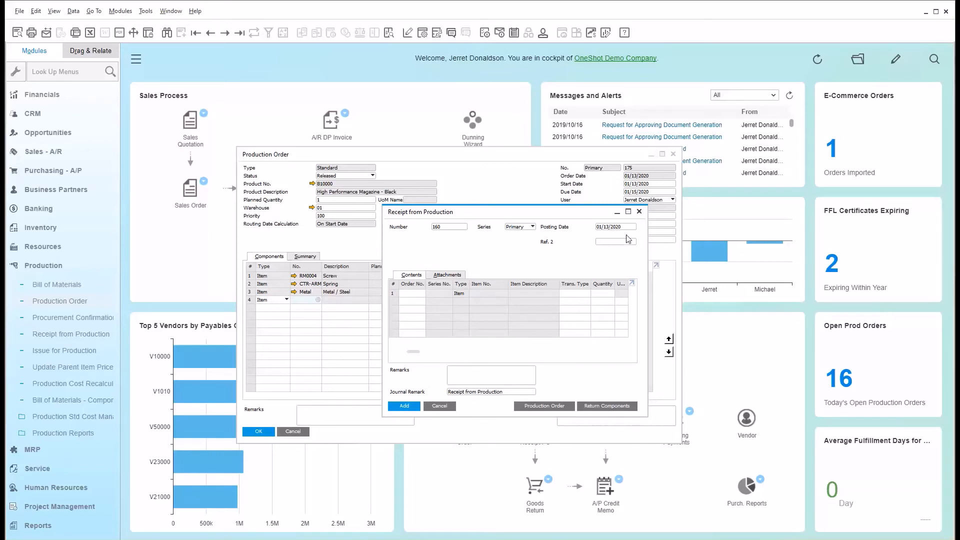
pyautogui.click(639, 212)
pyautogui.click(673, 154)
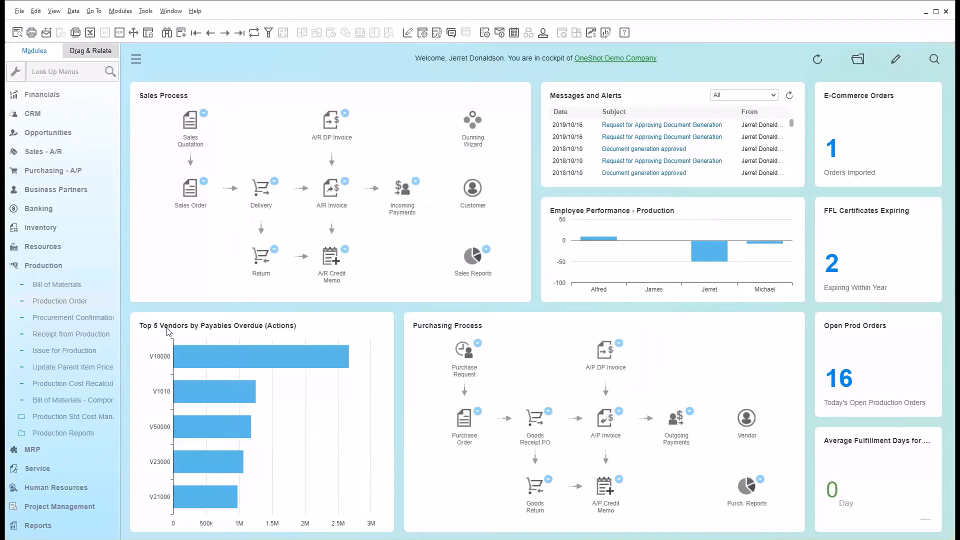
# Run the existing Demo scenario in the MRP Wizard.
pyautogui.click(72, 269)
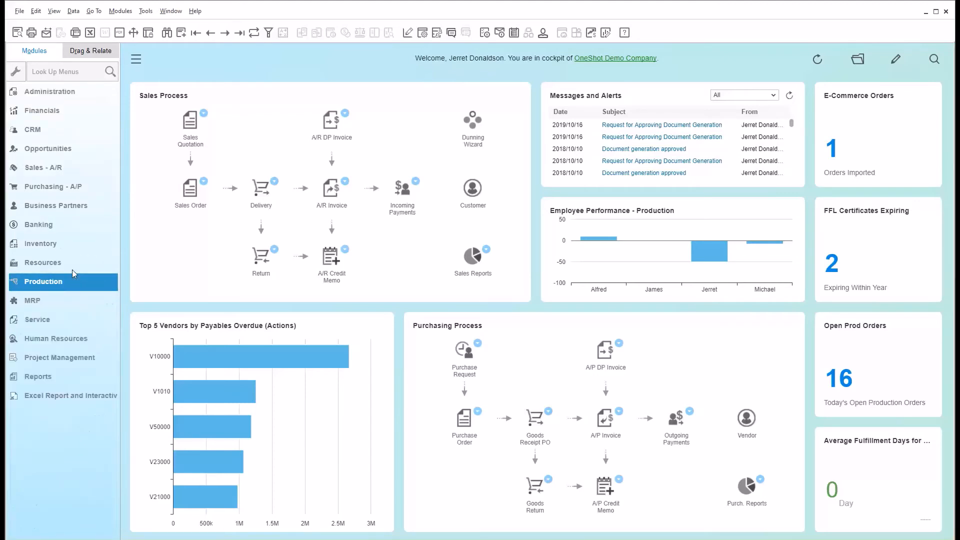
pyautogui.click(64, 310)
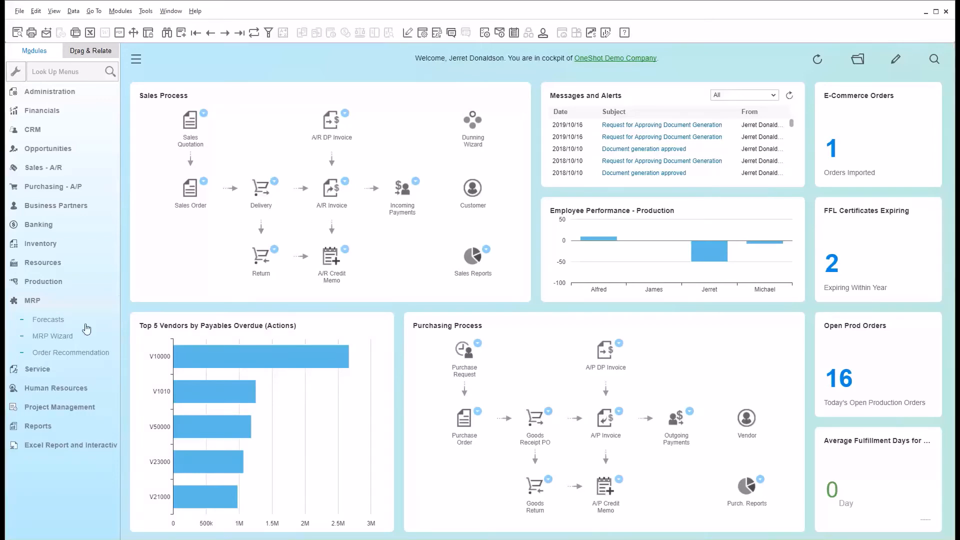
pyautogui.click(63, 320)
pyautogui.click(63, 339)
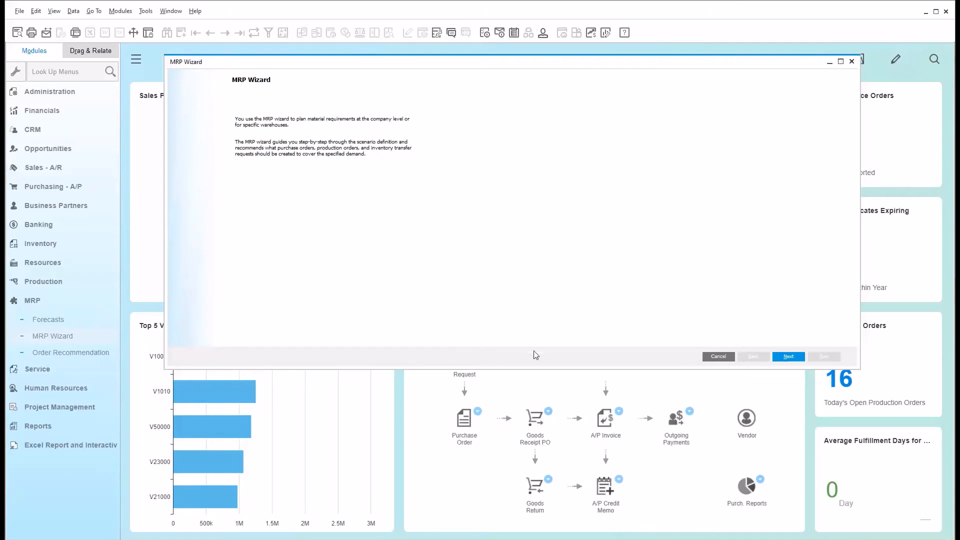
pyautogui.click(800, 358)
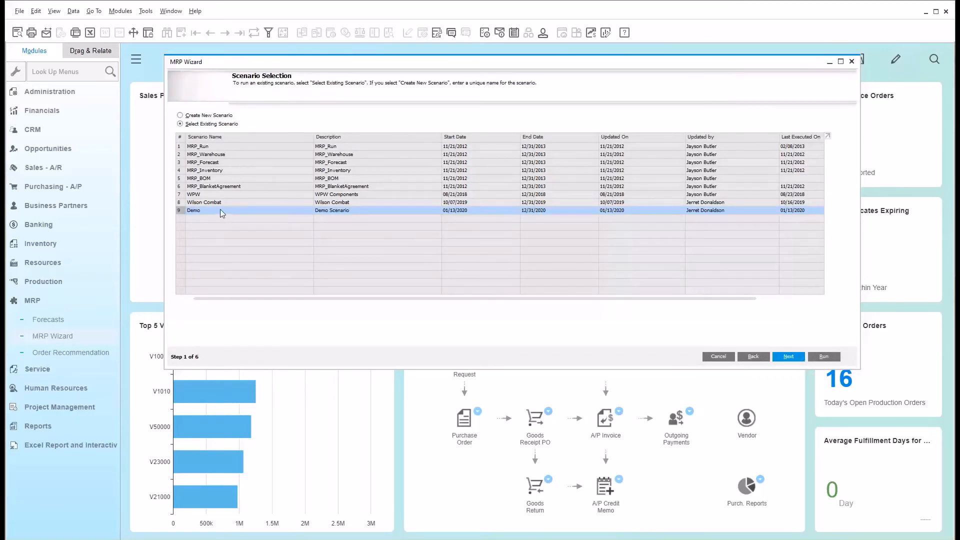
pyautogui.click(828, 358)
pyautogui.click(826, 358)
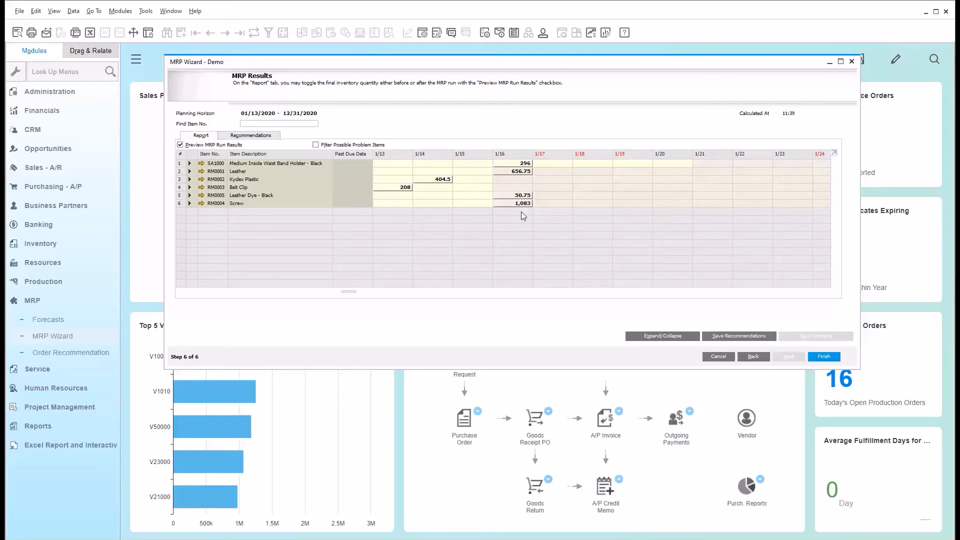
# Review the order recommendations of the MRP run, return to its report, and close the wizard.
pyautogui.click(265, 138)
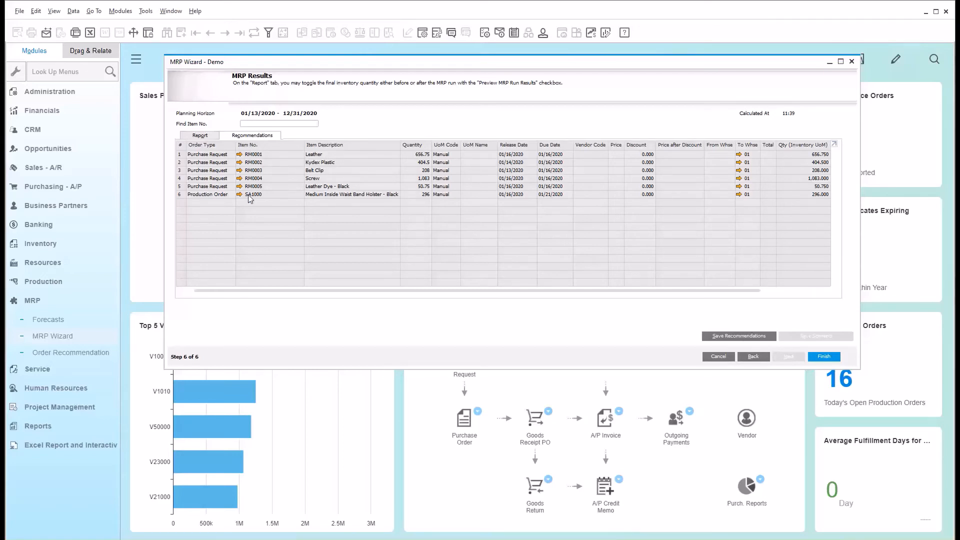
pyautogui.click(206, 136)
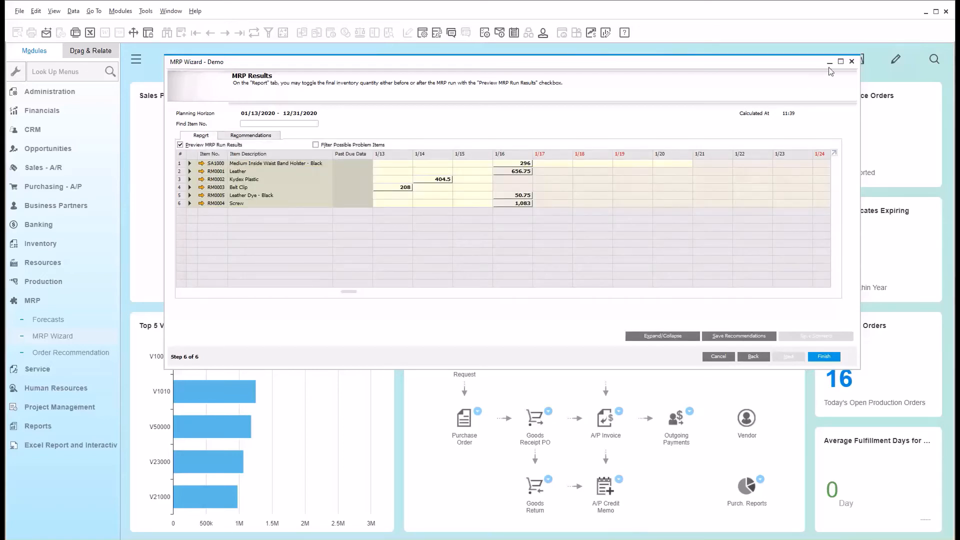
pyautogui.click(851, 61)
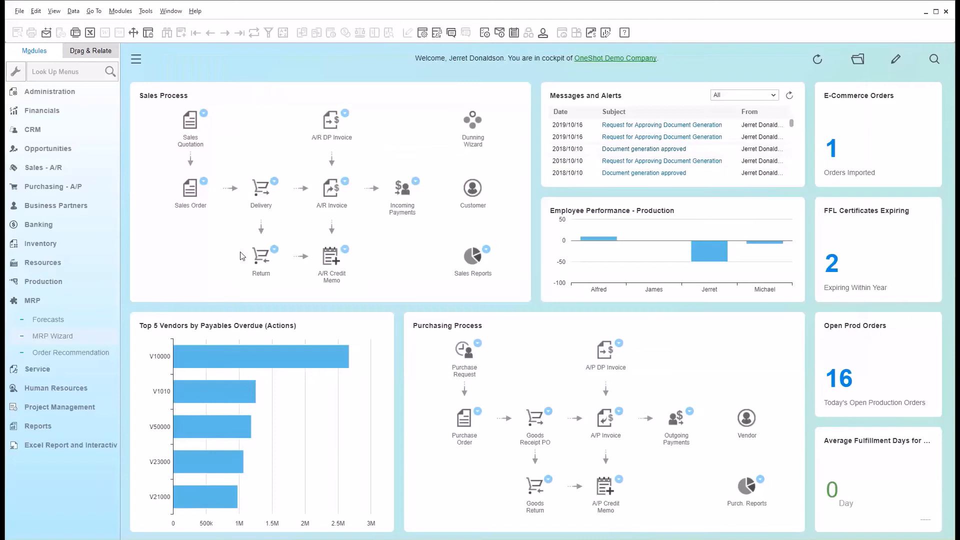
pyautogui.click(51, 302)
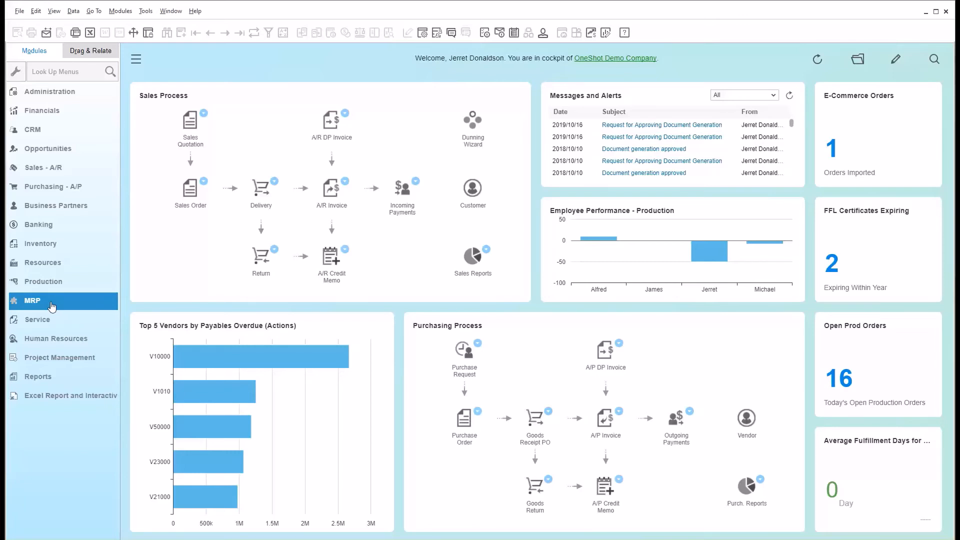
# Expand the Inventory module and look over its functions, from item master data and bin locations to pick and pack and inventory reports.
pyautogui.click(53, 339)
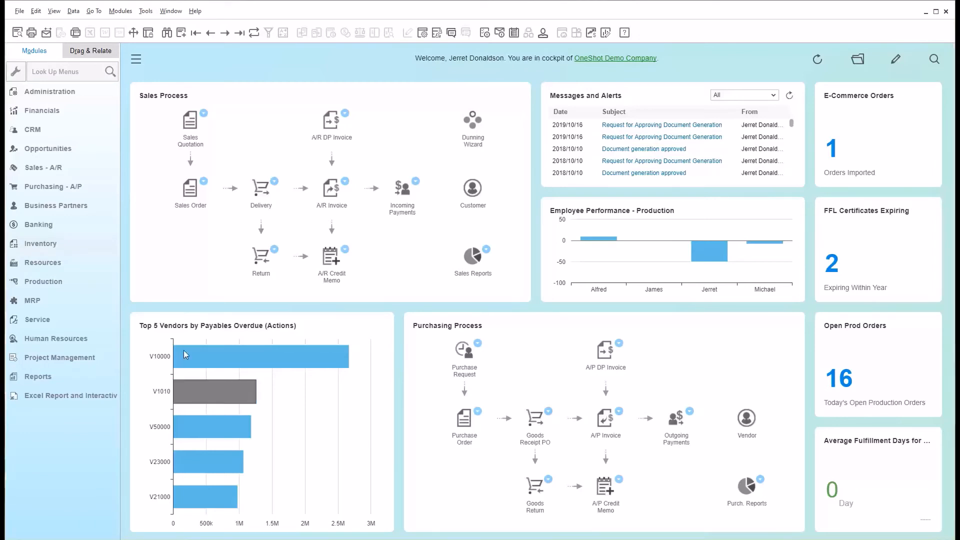
pyautogui.click(67, 252)
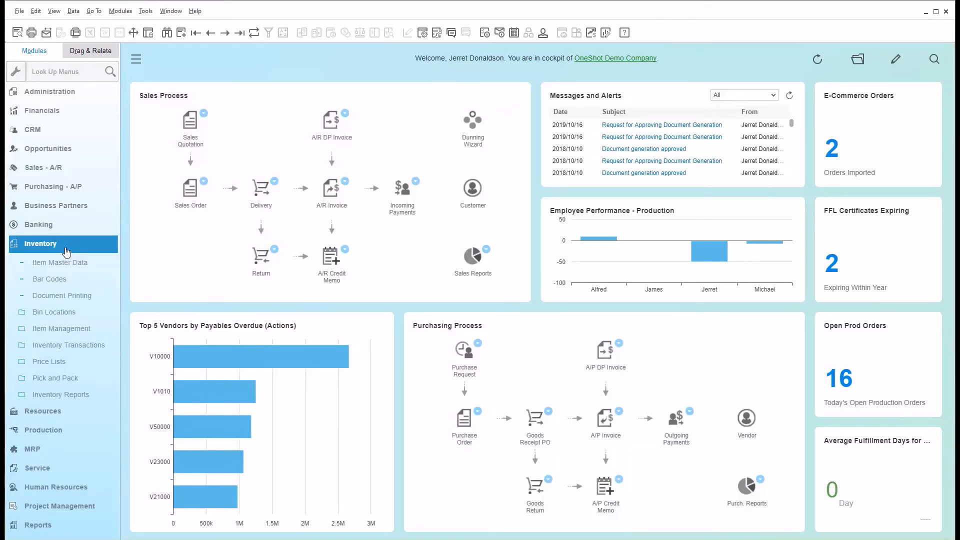
pyautogui.click(84, 262)
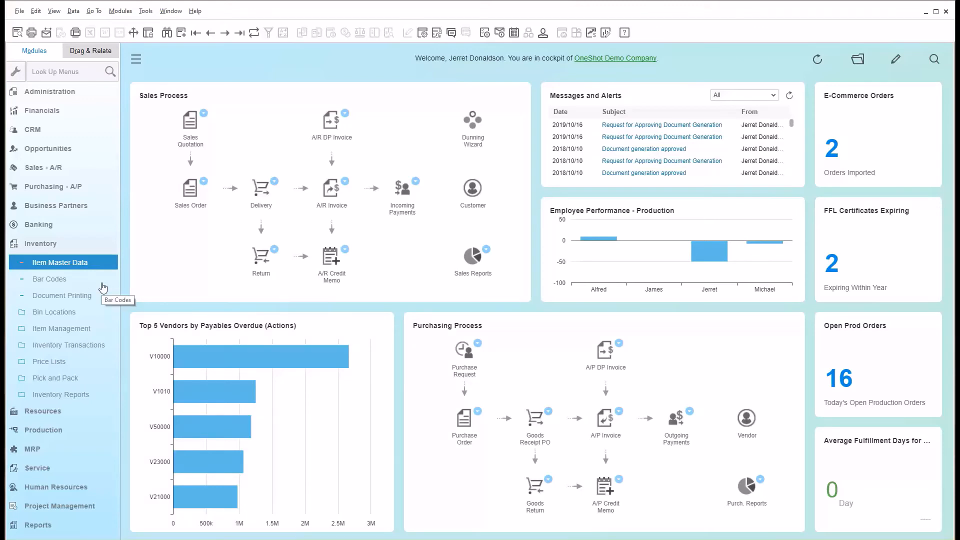
pyautogui.click(82, 313)
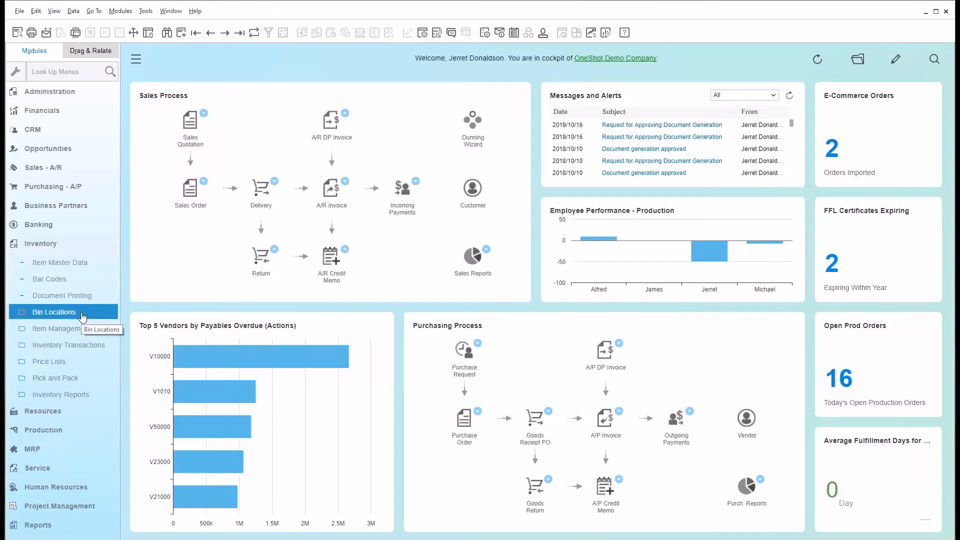
pyautogui.click(73, 363)
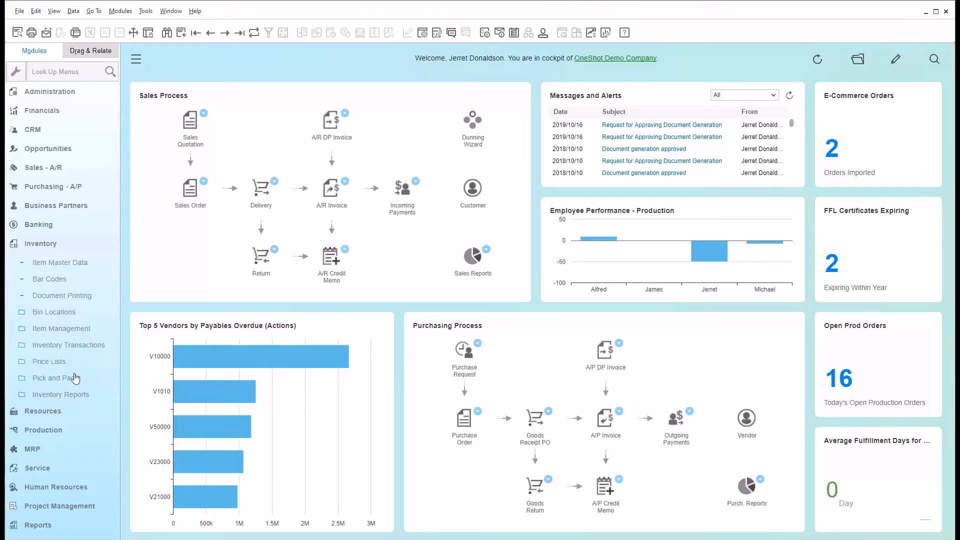
pyautogui.click(95, 378)
pyautogui.click(94, 396)
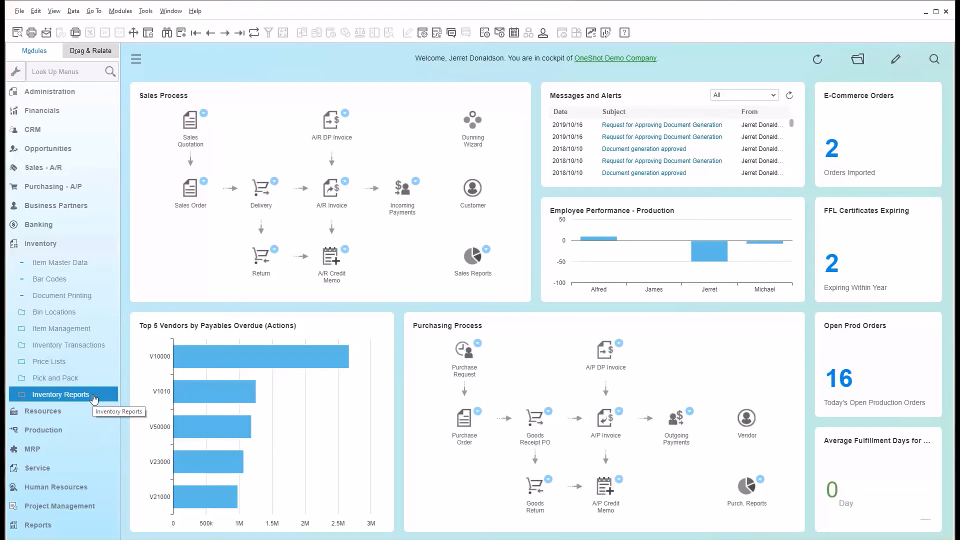
# Open the item master data of the Ruger AR 556 AR-15 and review its purchasing, sales, inventory and planning data.
pyautogui.click(84, 264)
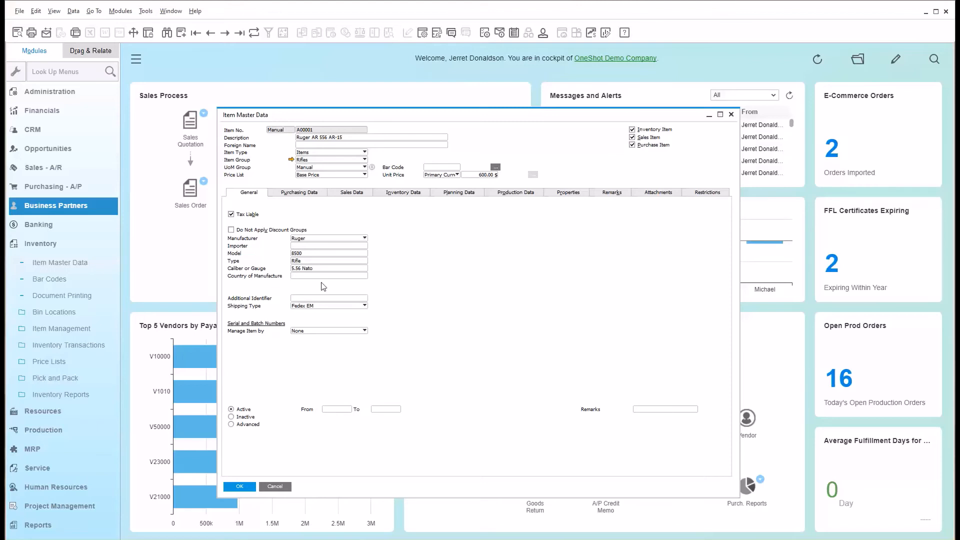
pyautogui.click(311, 195)
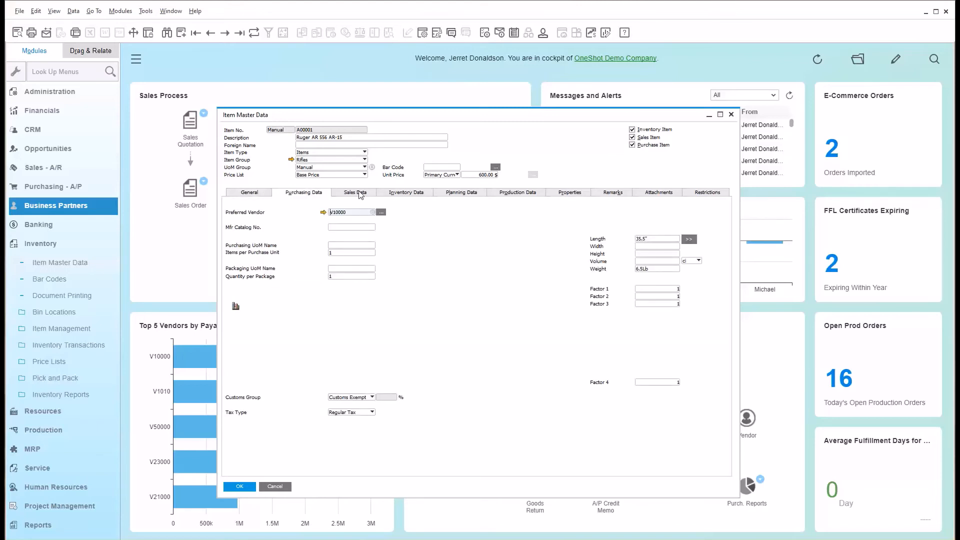
pyautogui.click(361, 194)
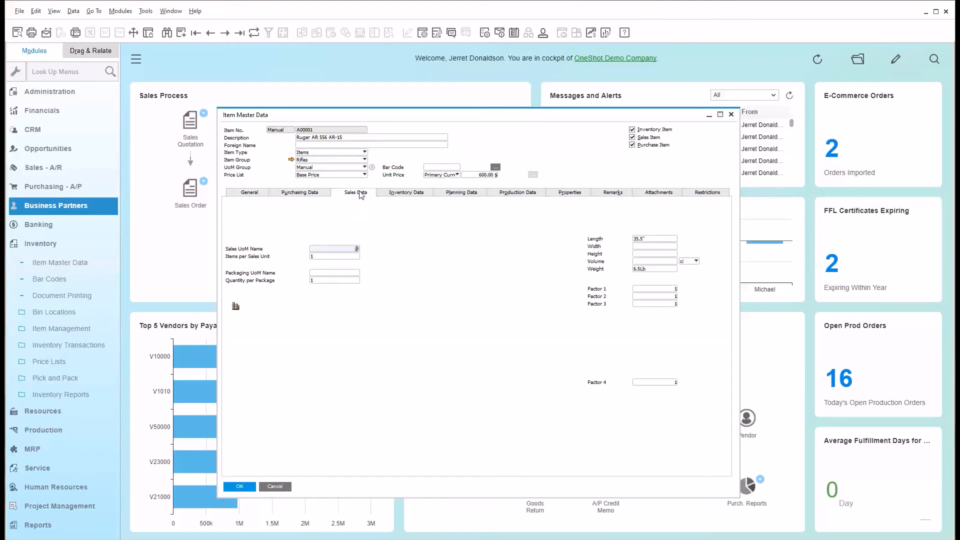
pyautogui.click(403, 196)
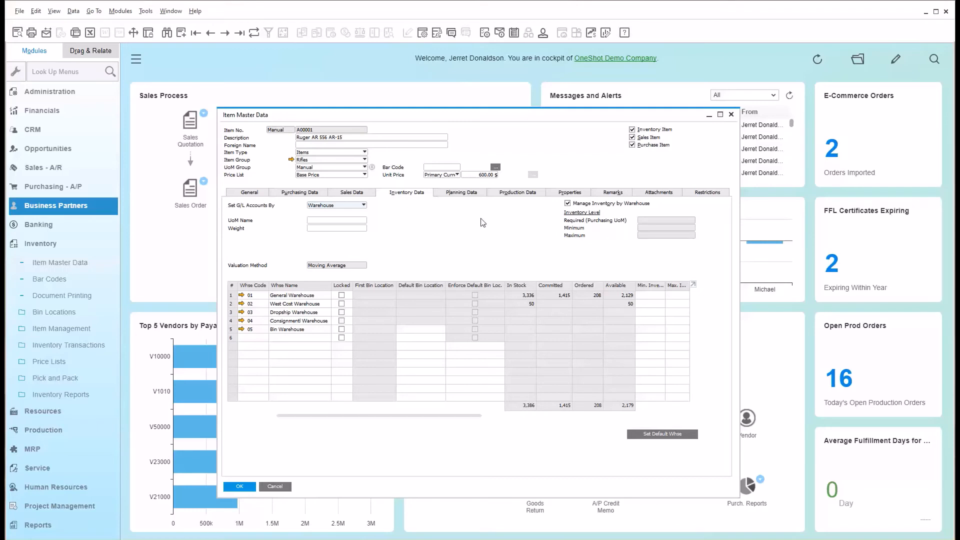
pyautogui.click(458, 196)
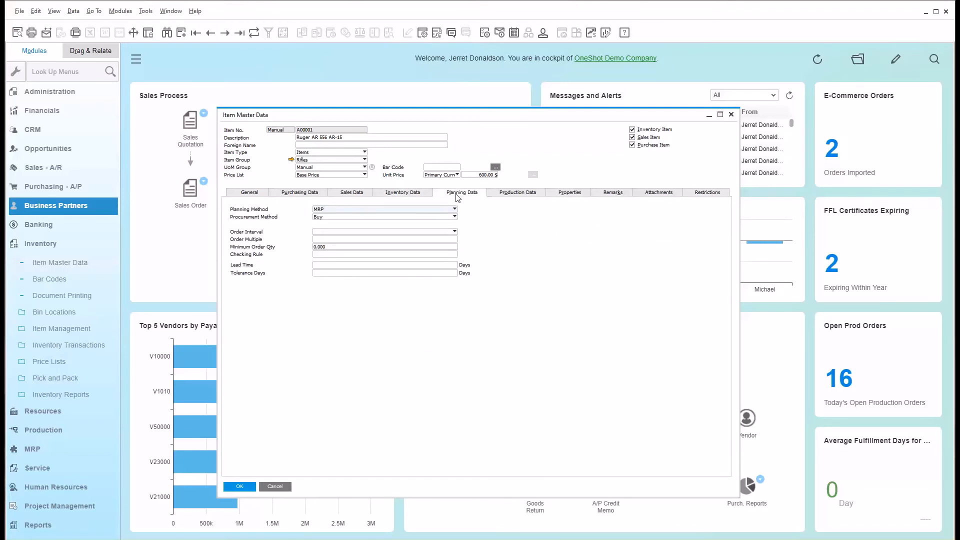
# Review the rifle's properties, remarks, attachments and state restrictions, return to its general data, and close the item record.
pyautogui.click(560, 194)
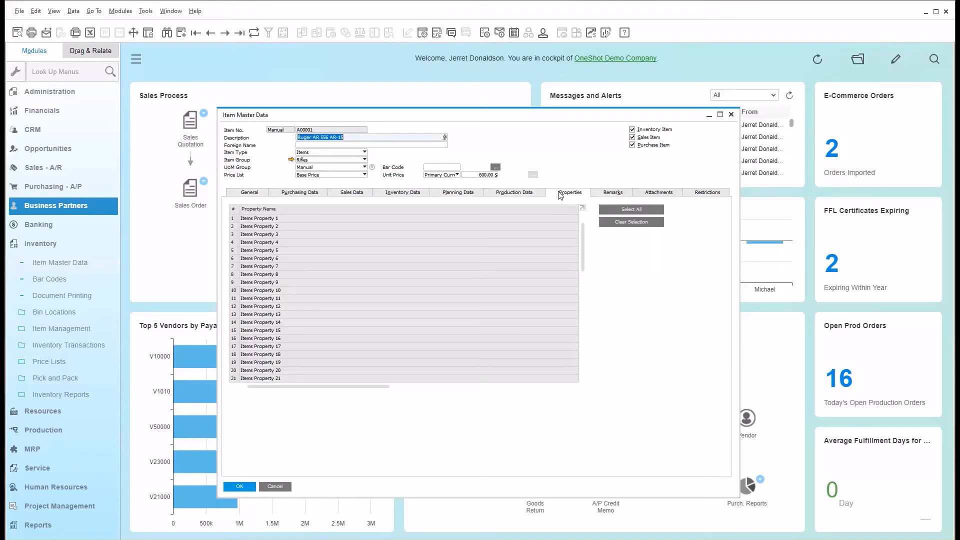
pyautogui.click(617, 199)
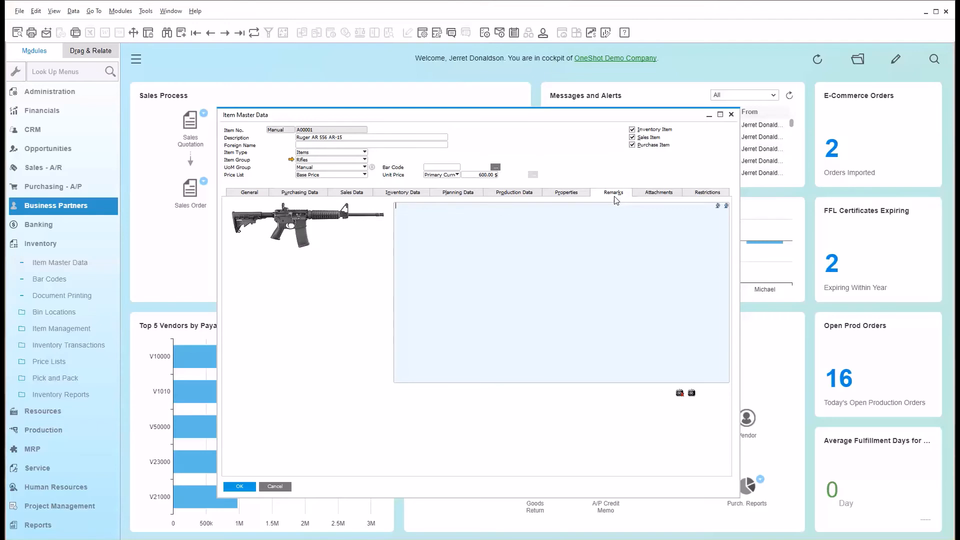
pyautogui.click(659, 193)
pyautogui.click(706, 195)
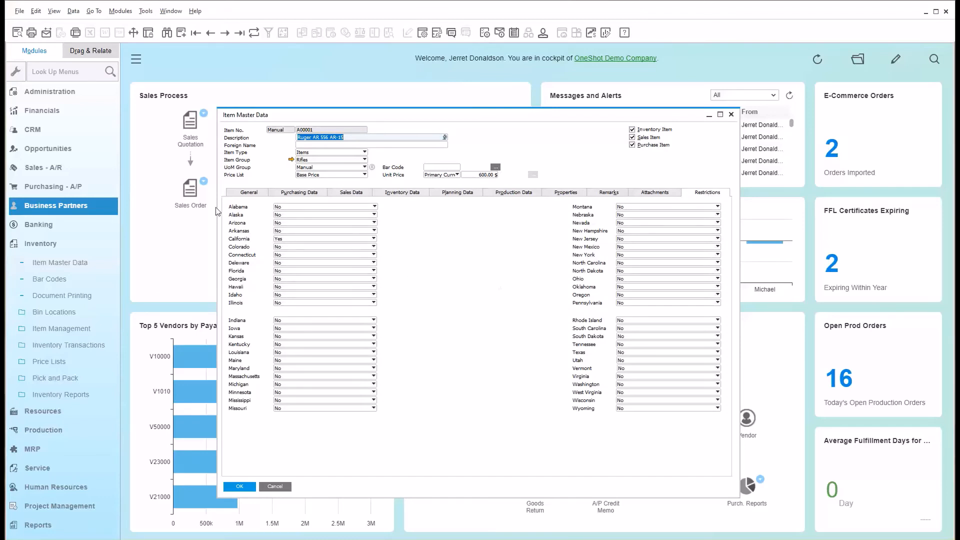
pyautogui.click(252, 194)
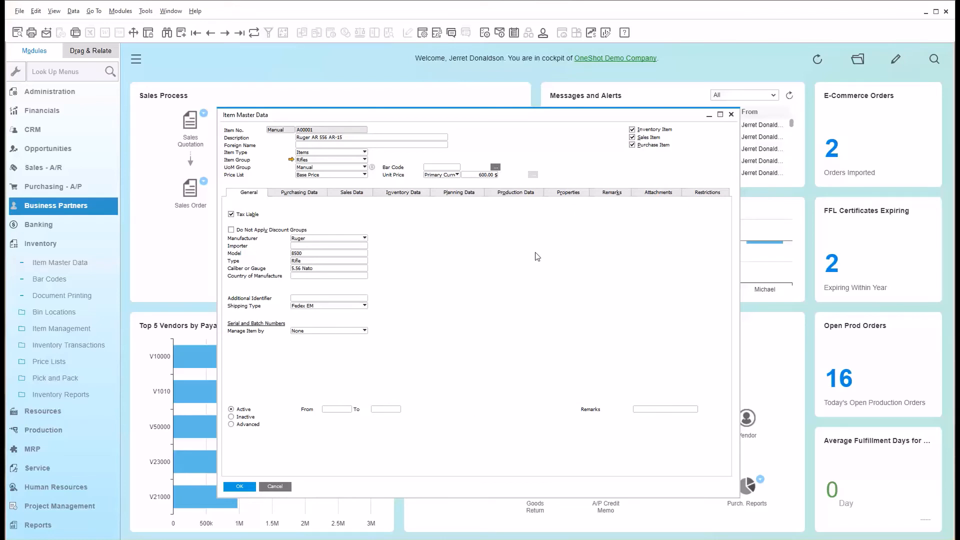
pyautogui.click(731, 115)
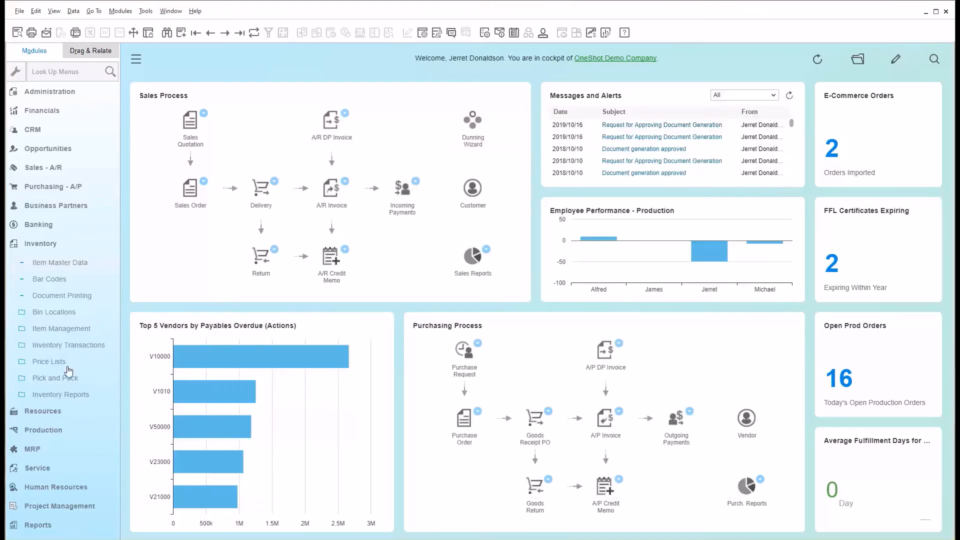
# Look over the inventory transactions, including goods receipt, goods issue, transfers and inventory counting, and collapse the Inventory module.
pyautogui.click(70, 346)
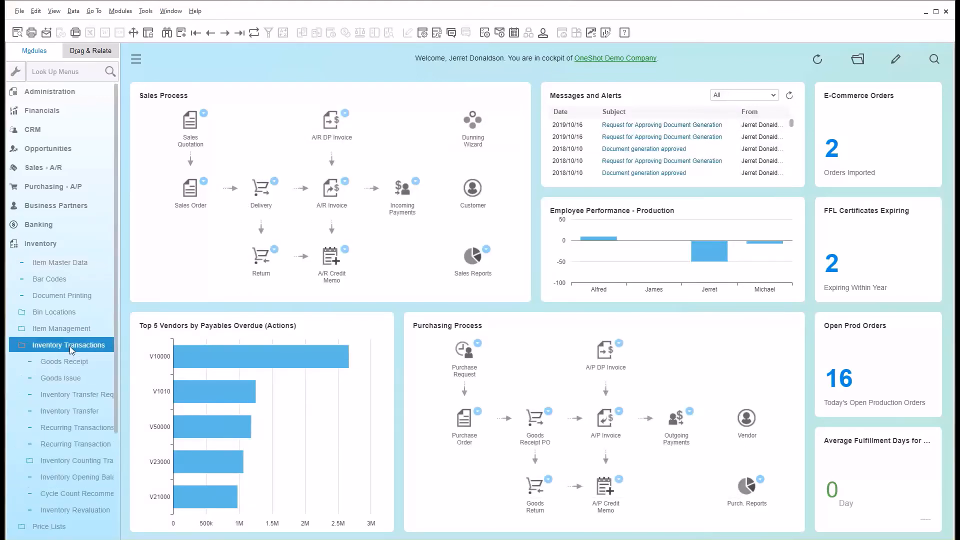
pyautogui.scroll(-5, 70, 346)
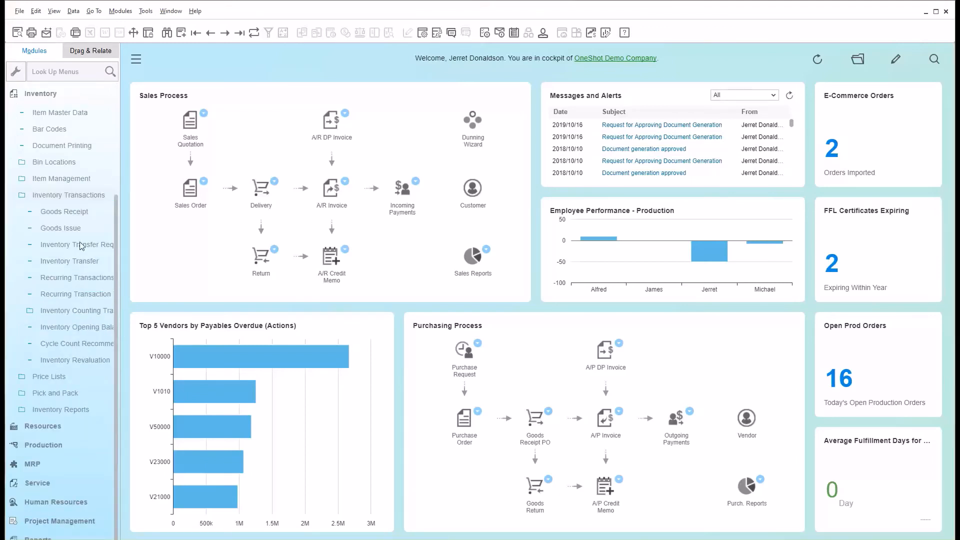
pyautogui.click(84, 213)
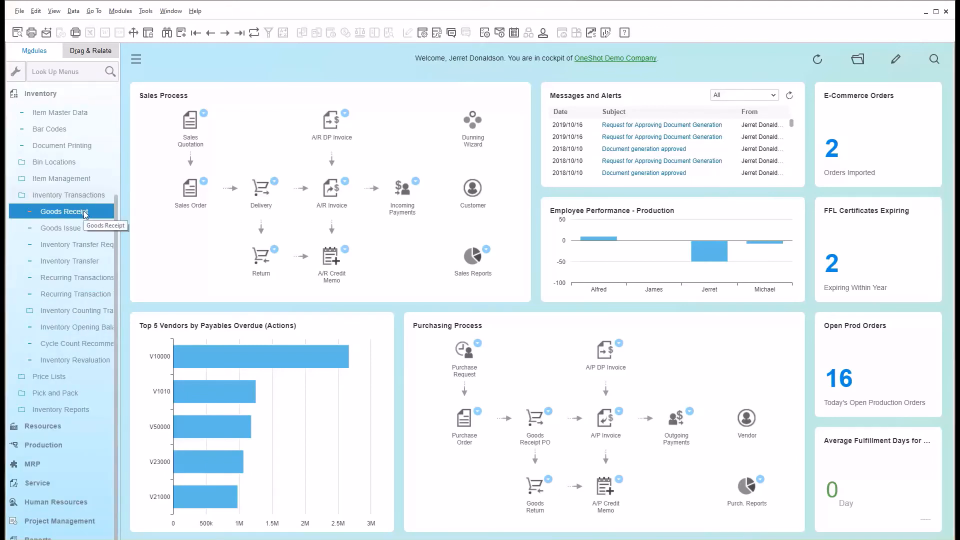
pyautogui.click(70, 228)
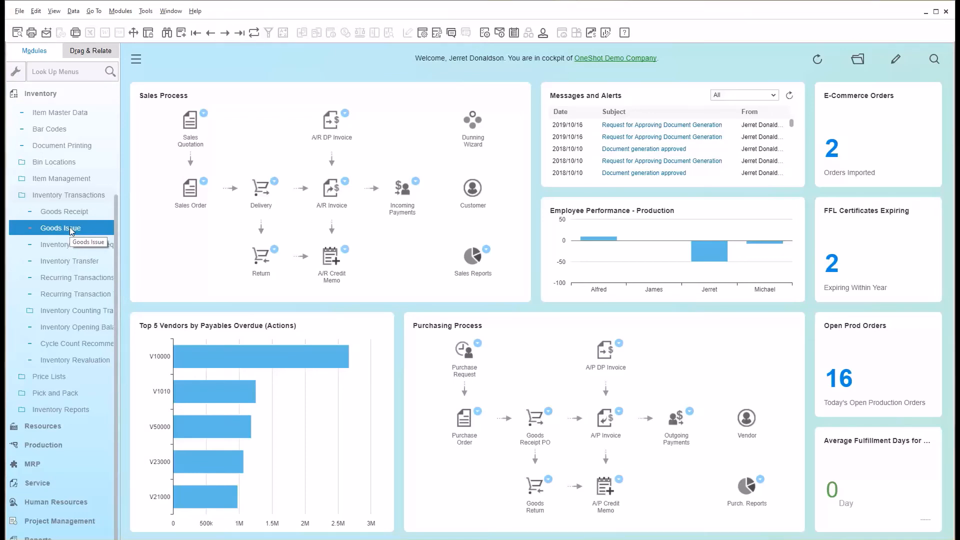
pyautogui.click(93, 262)
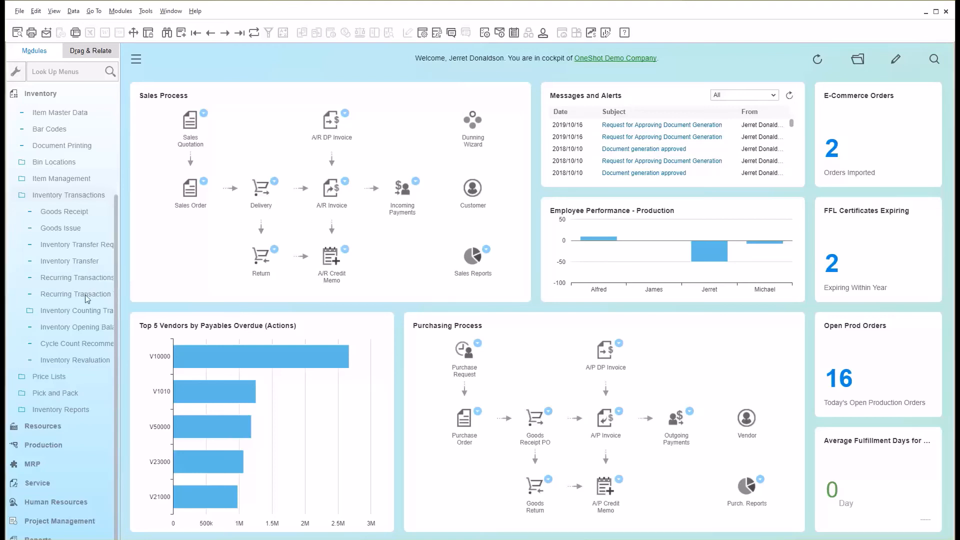
pyautogui.click(85, 312)
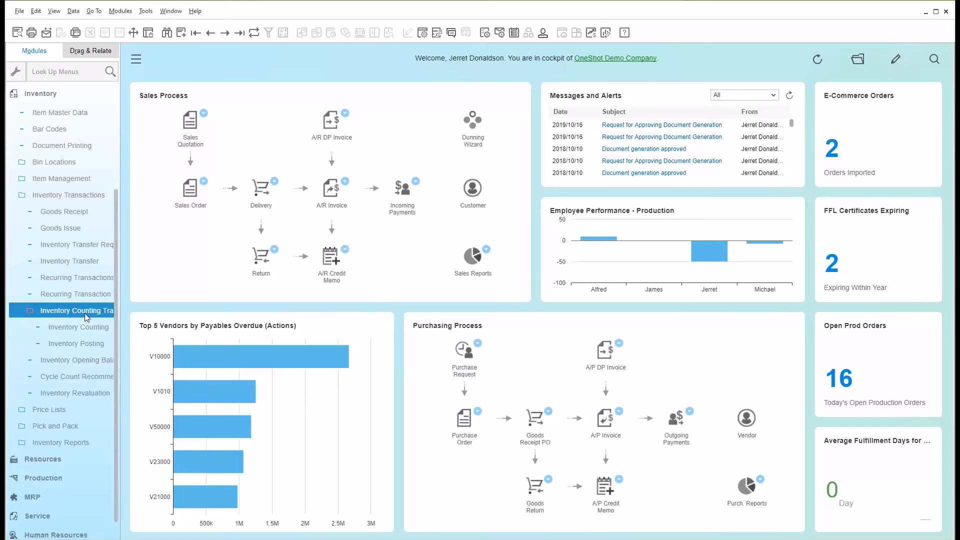
pyautogui.click(63, 96)
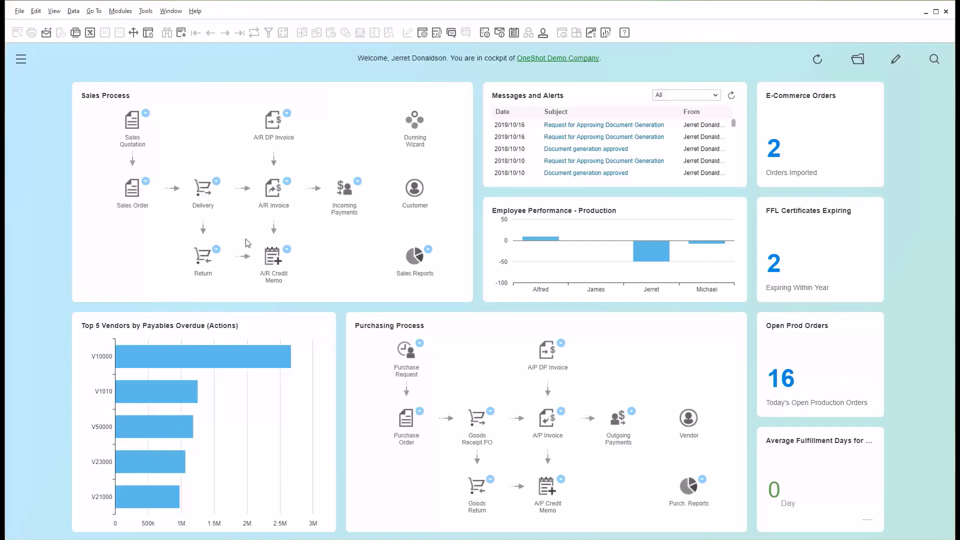
# Look over the Financials module's functions and the financial statements among its Financial Reports, and collapse the module.
pyautogui.click(20, 59)
pyautogui.click(62, 116)
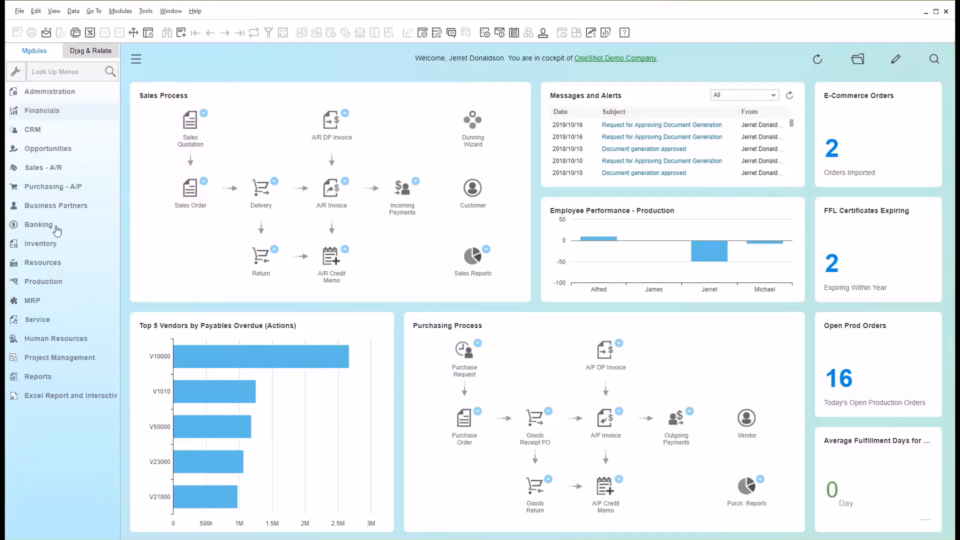
pyautogui.click(82, 117)
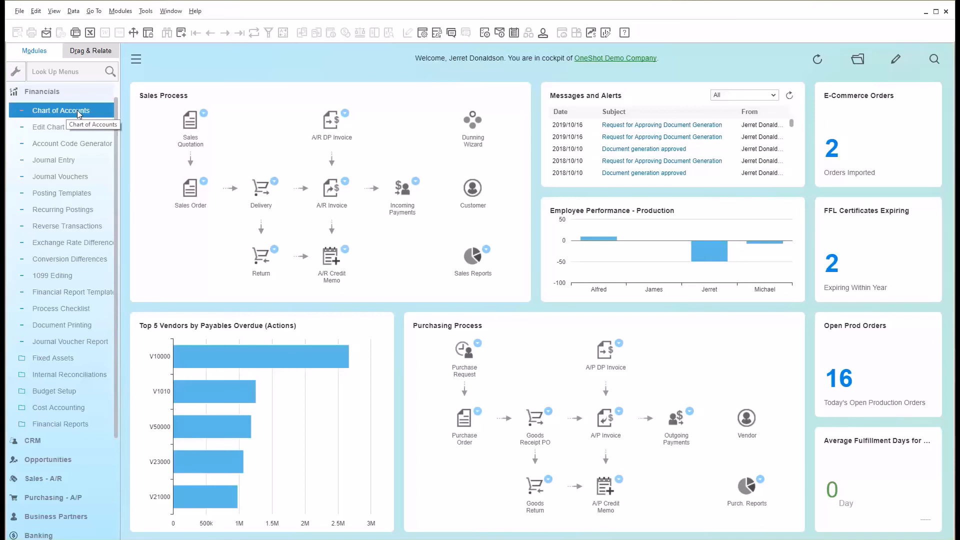
pyautogui.click(74, 424)
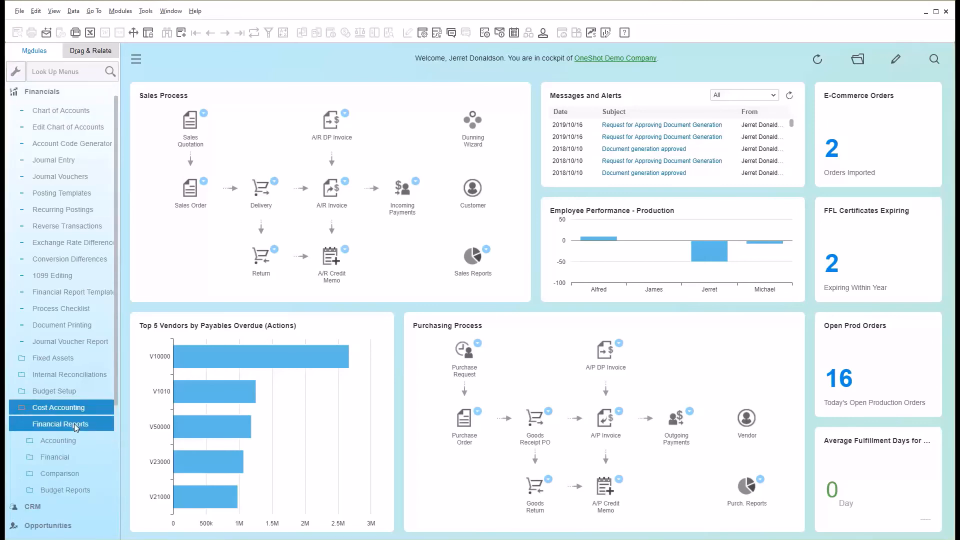
pyautogui.click(68, 458)
pyautogui.scroll(-2, 69, 460)
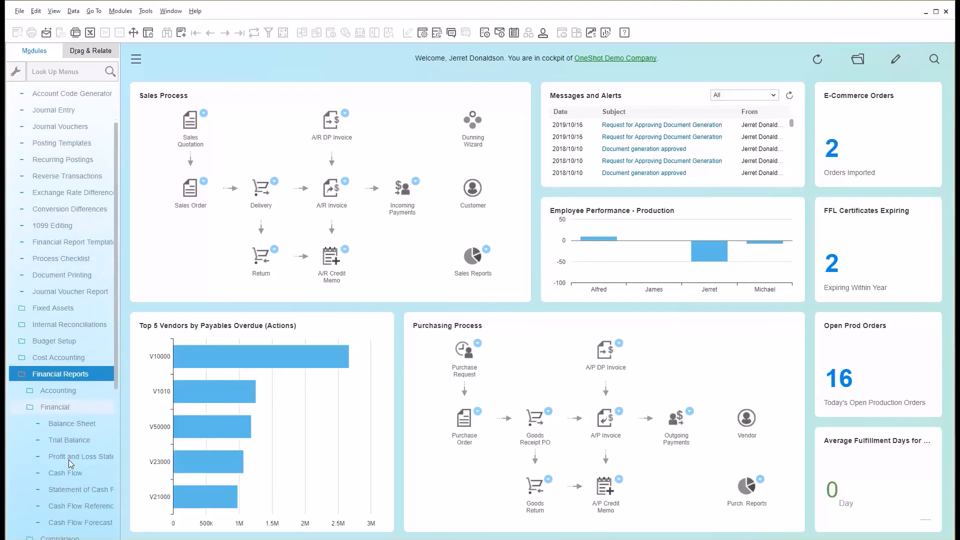
pyautogui.scroll(2, 68, 460)
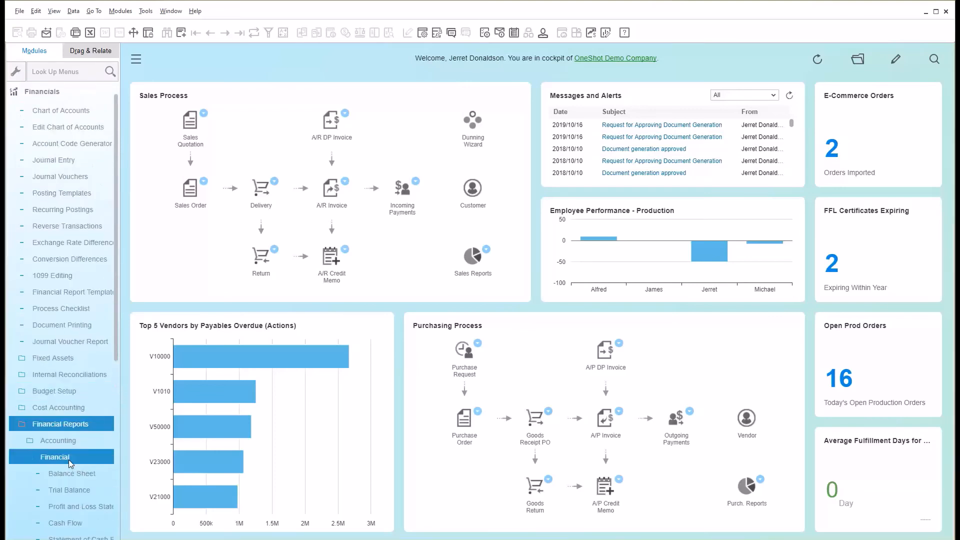
pyautogui.click(79, 424)
pyautogui.scroll(1, 78, 425)
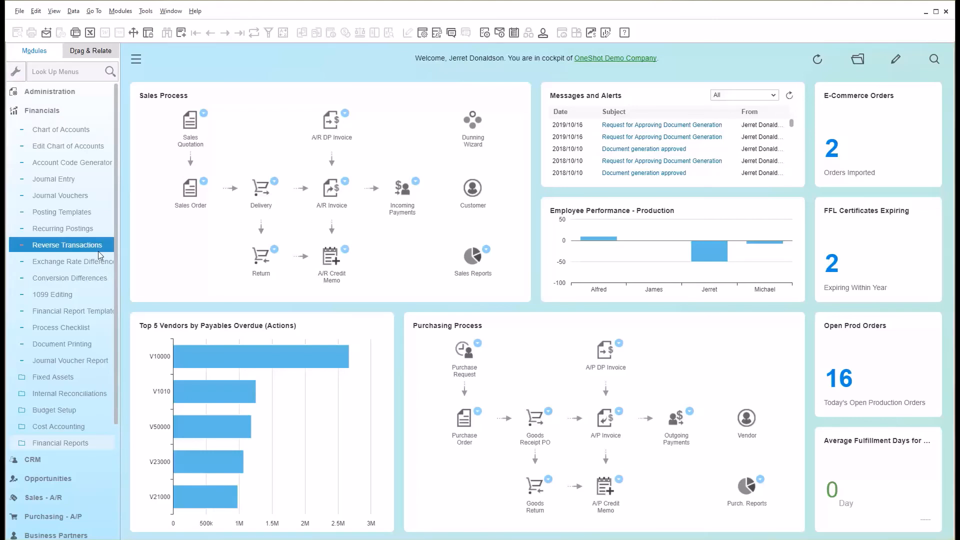
pyautogui.click(69, 116)
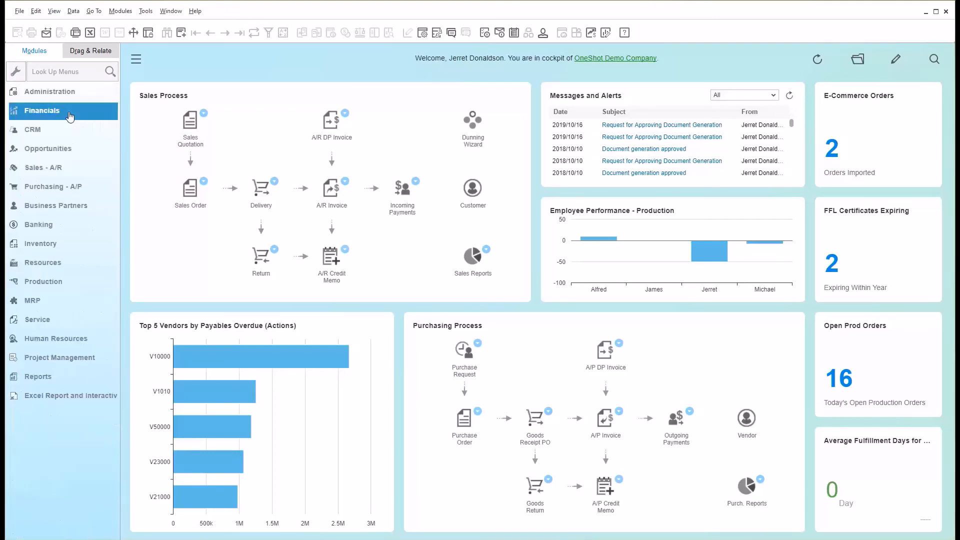
# Look over the Banking module's functions, collapse the module, and hide the main menu.
pyautogui.click(43, 226)
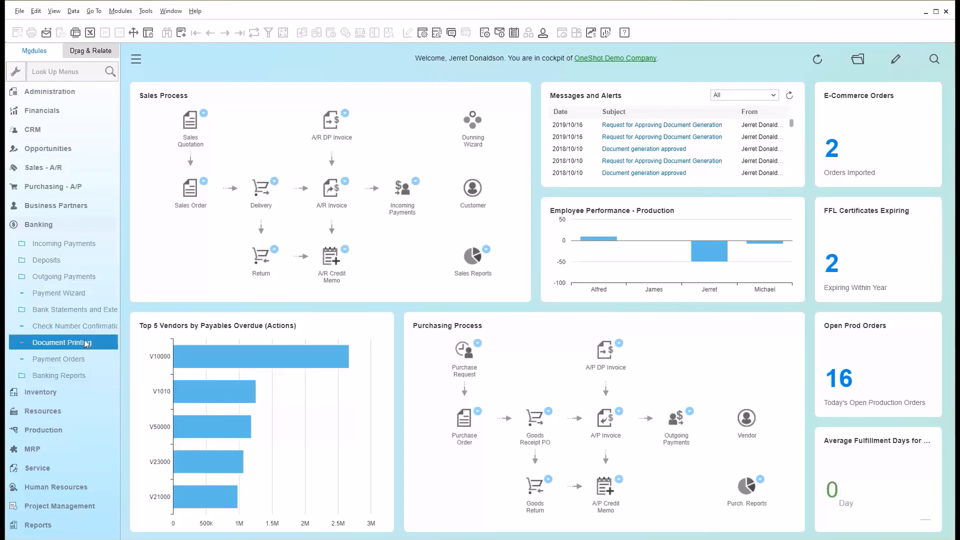
pyautogui.click(78, 226)
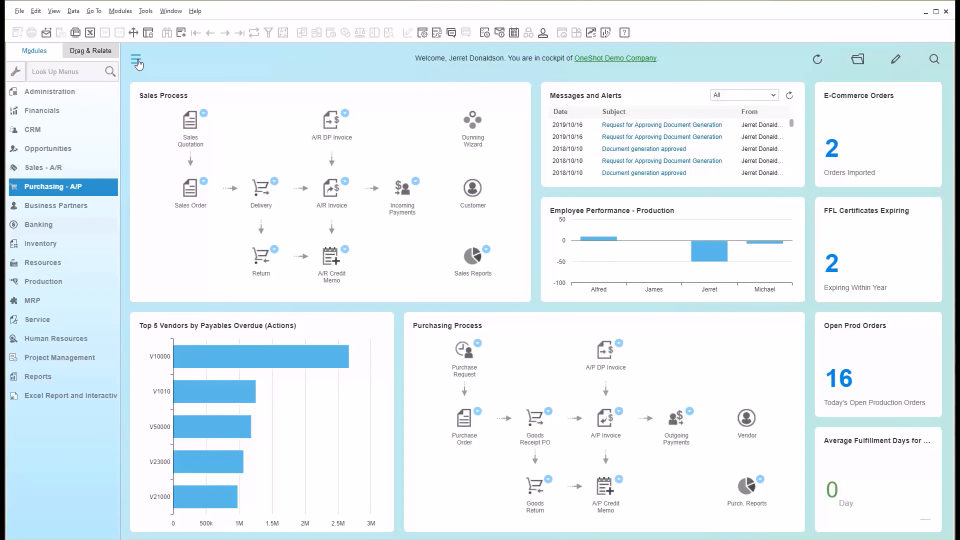
pyautogui.click(136, 61)
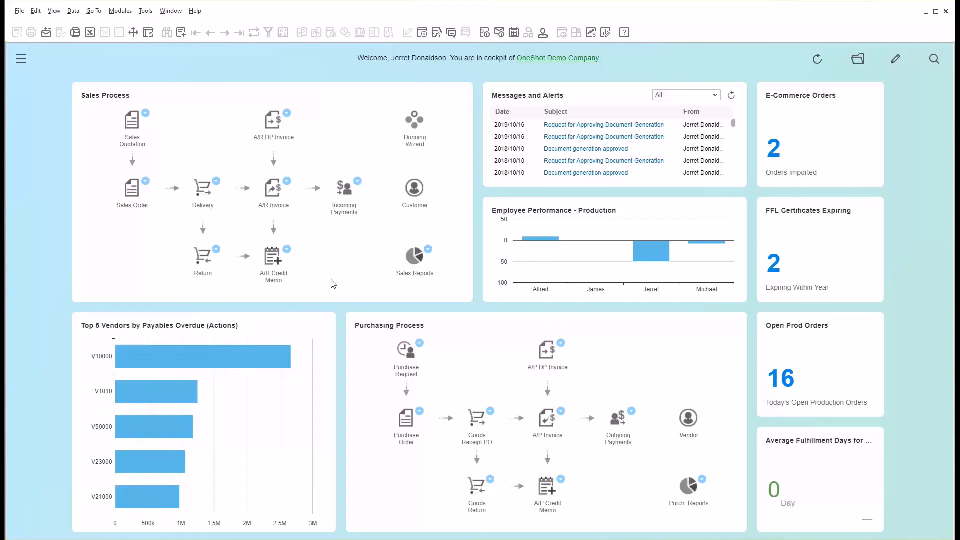
# Start an A/R Invoice from the sales process and bring up the last recorded invoice in it.
pyautogui.click(270, 194)
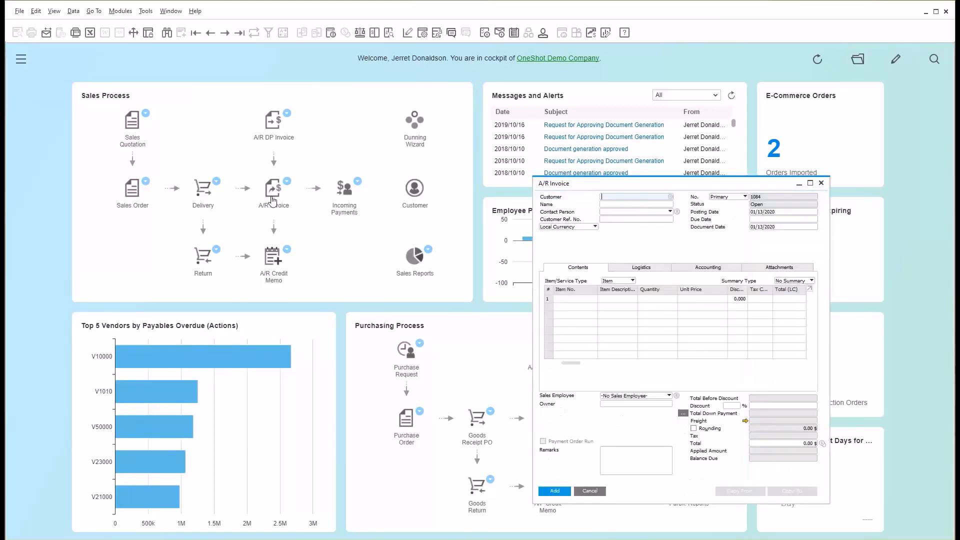
pyautogui.moveTo(572, 183); pyautogui.dragTo(247, 95)
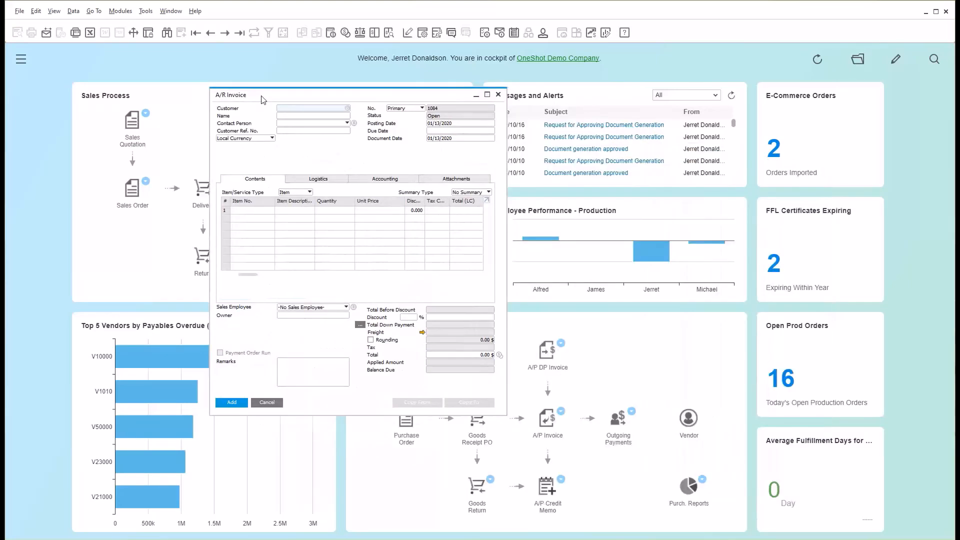
pyautogui.click(239, 33)
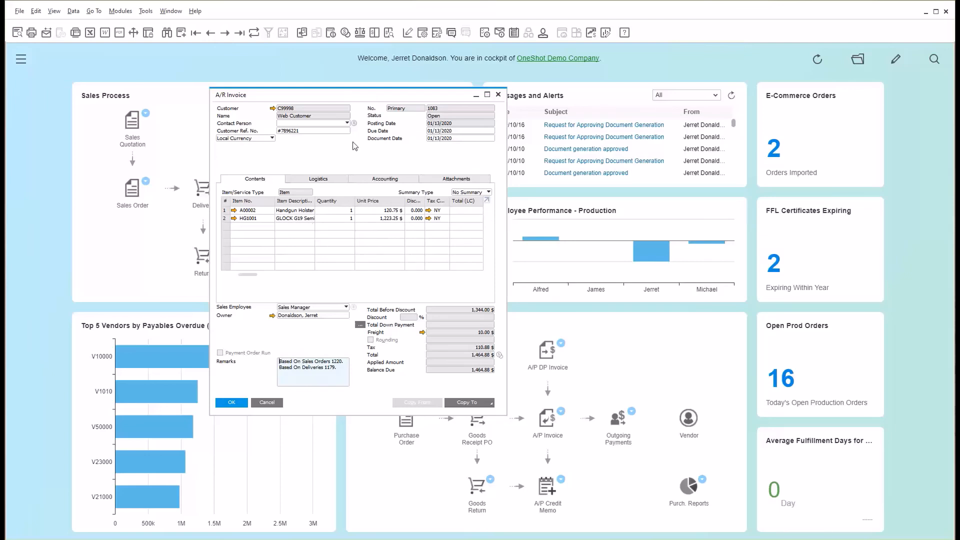
# Examine the journal entry behind the Web Customer invoice, and close both the entry and the invoice.
pyautogui.rightClick(343, 154)
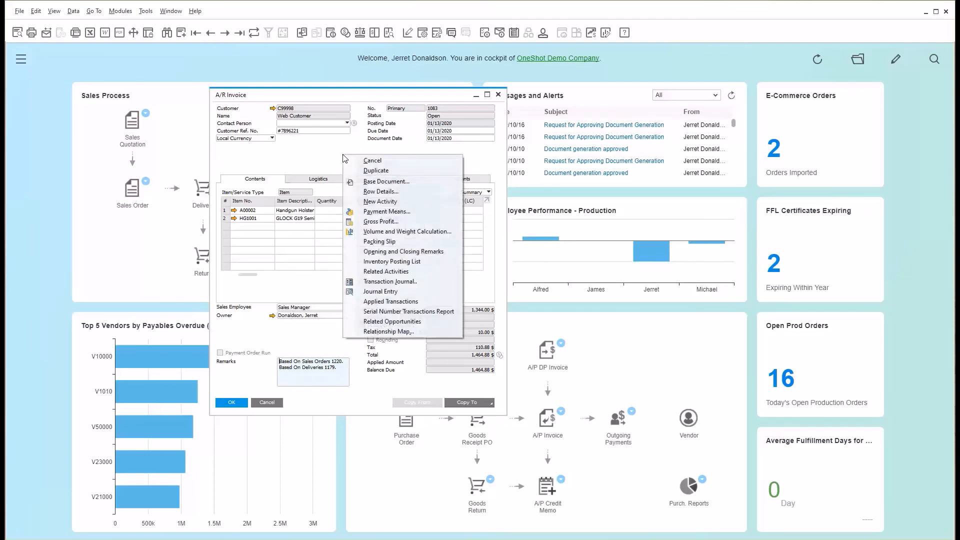
pyautogui.click(395, 292)
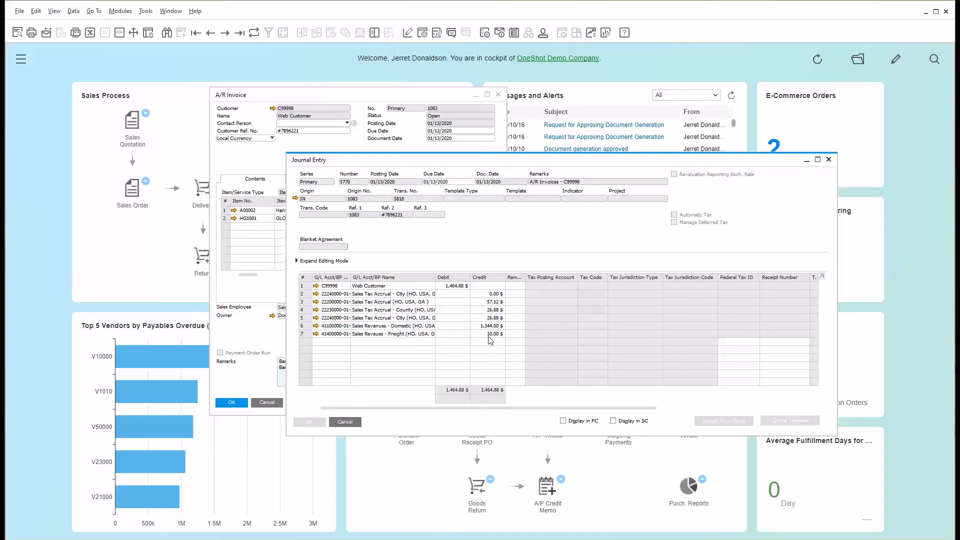
pyautogui.click(830, 160)
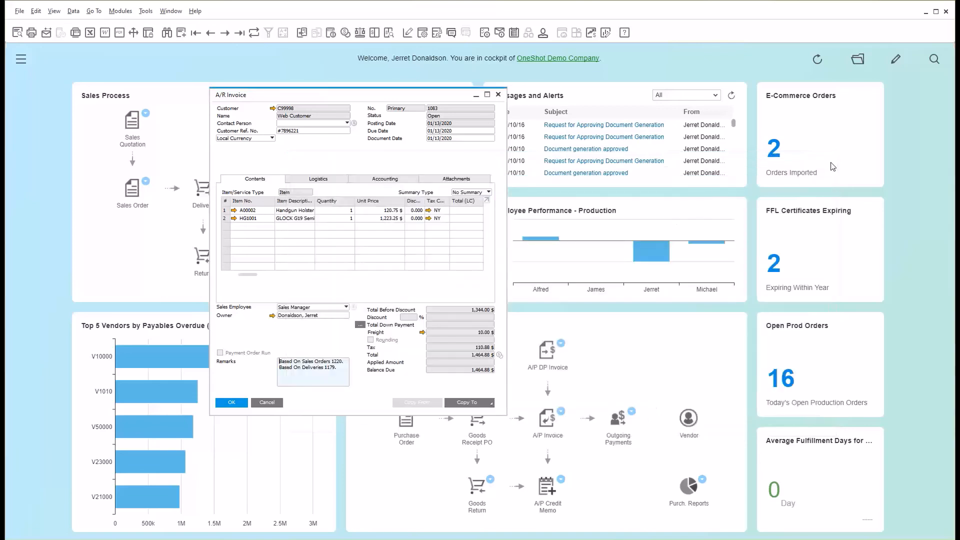
pyautogui.click(498, 97)
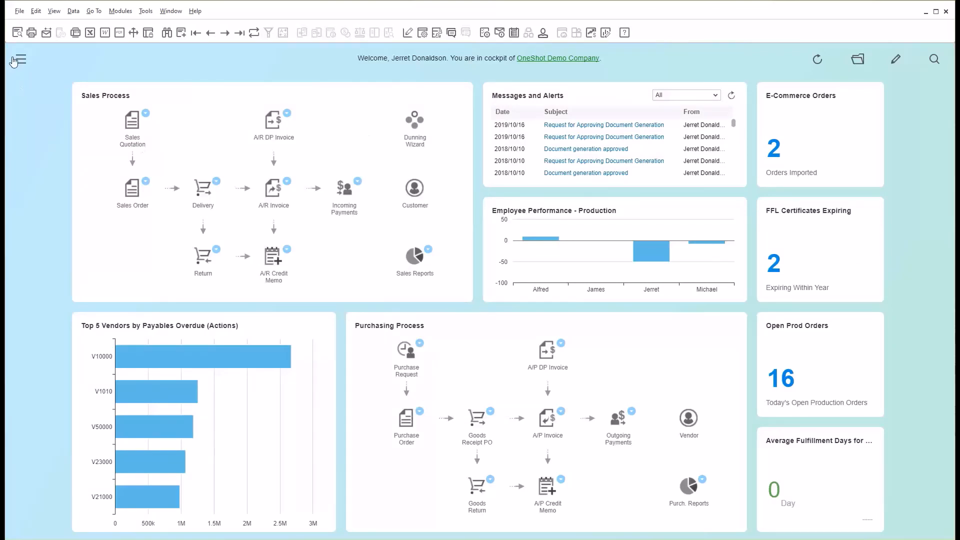